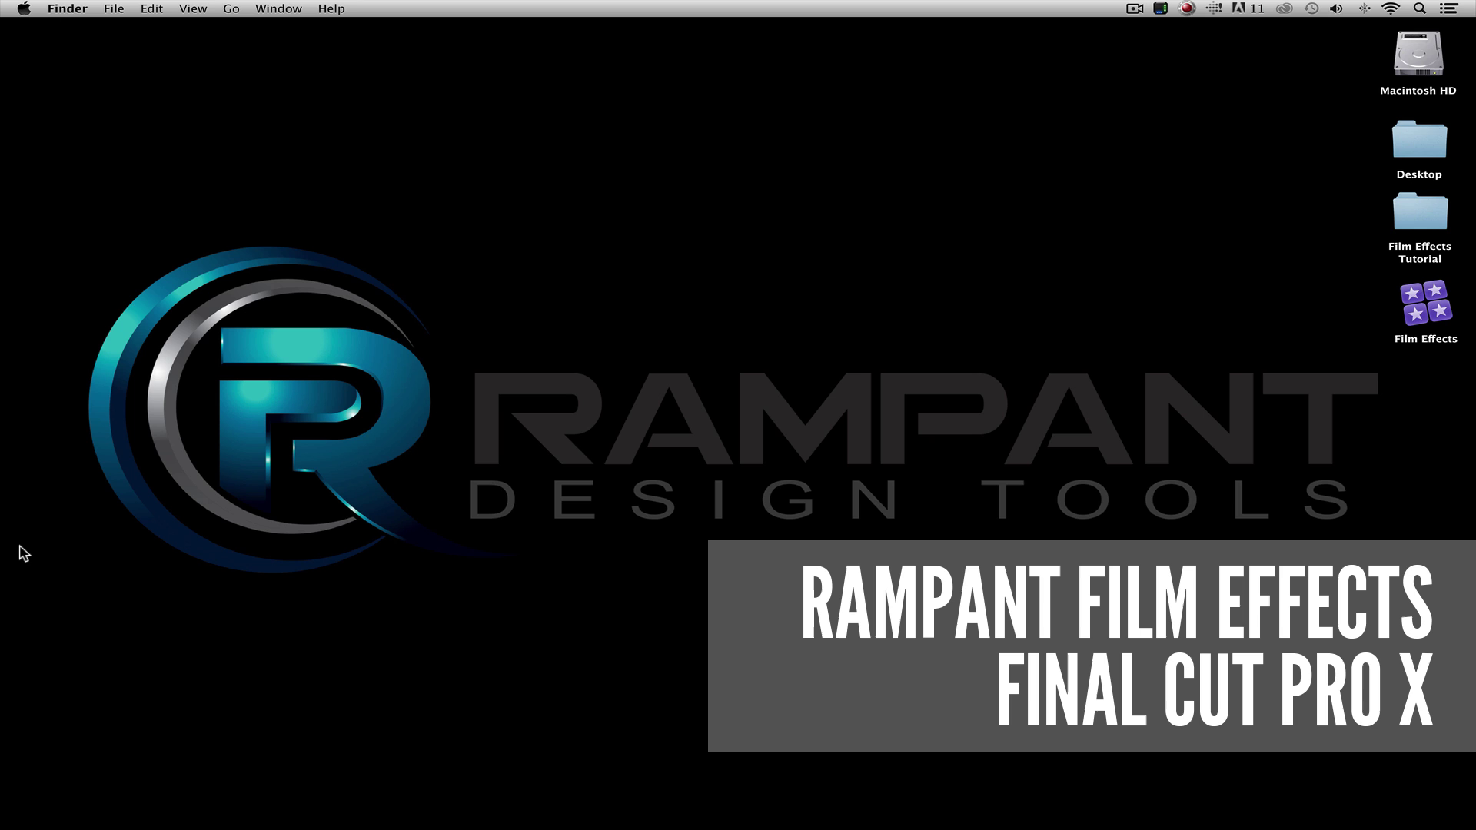
- Switch from Finder to Final Cut Pro with Cmd+Tab
key(super+Tab)
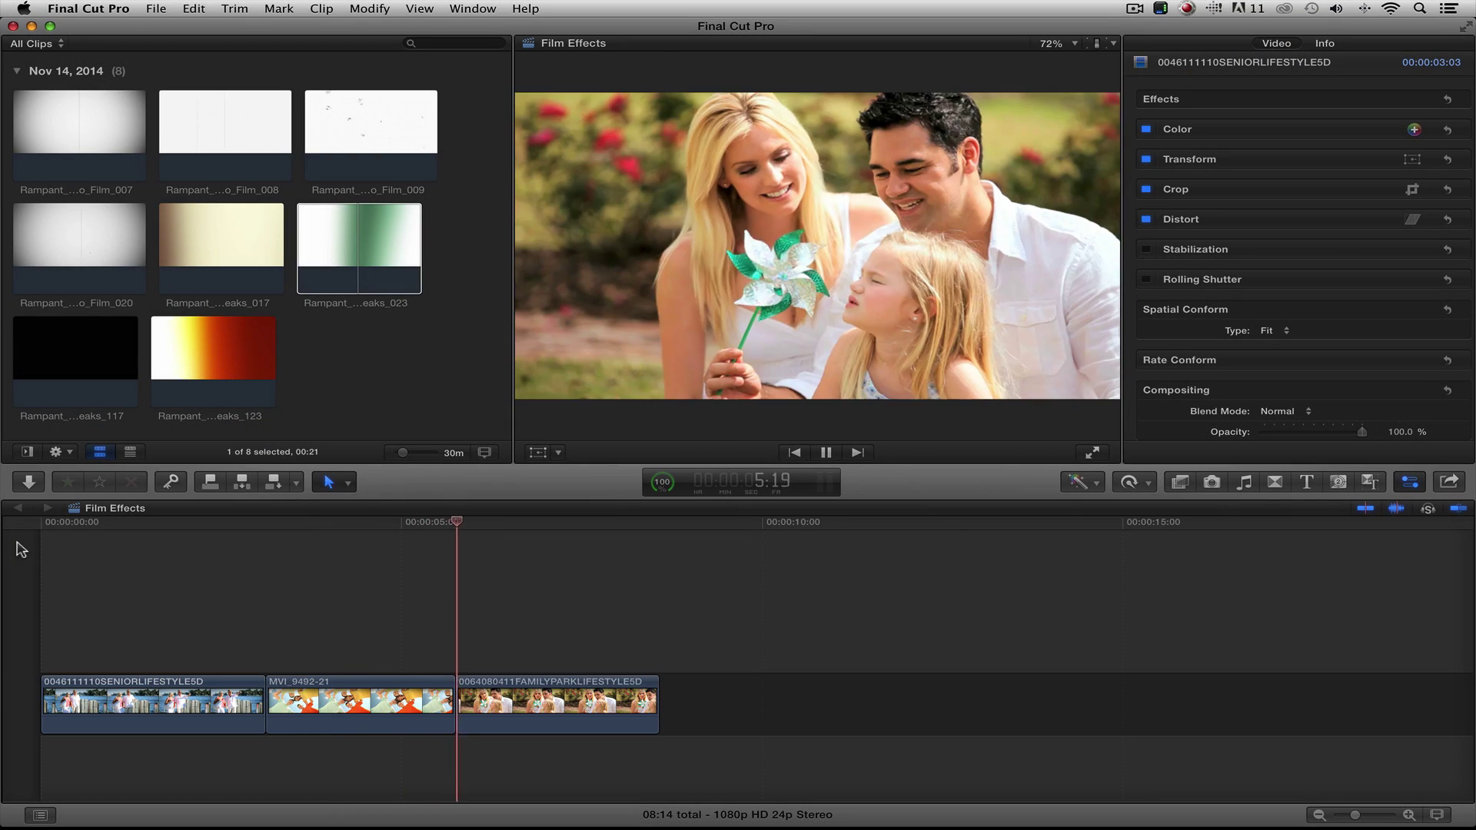
key(space)
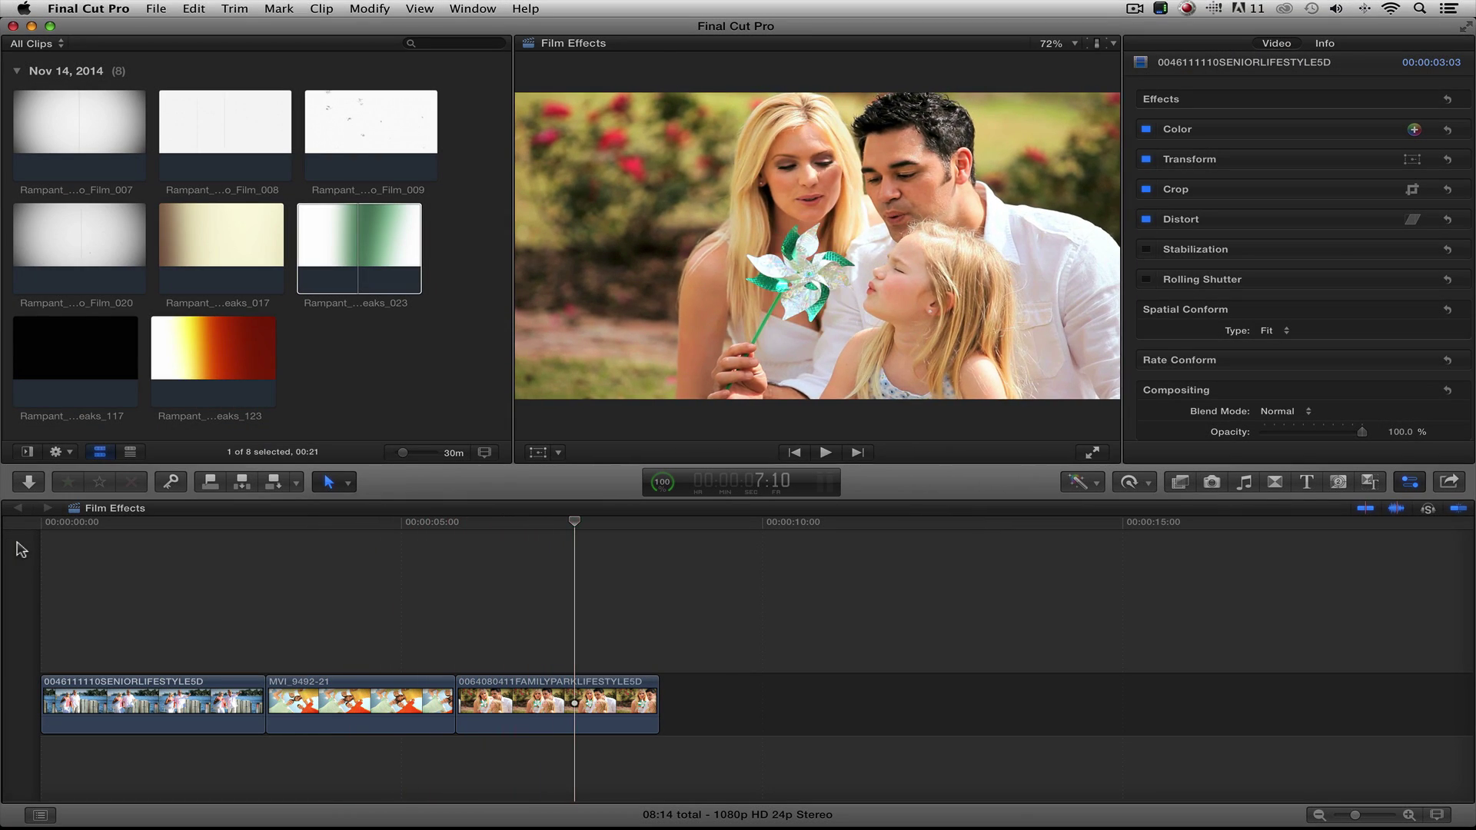
- Connect Rampant_Studio_Film_020 above the three clips and trim its end to match the last clip
drag(574, 521, 44, 521)
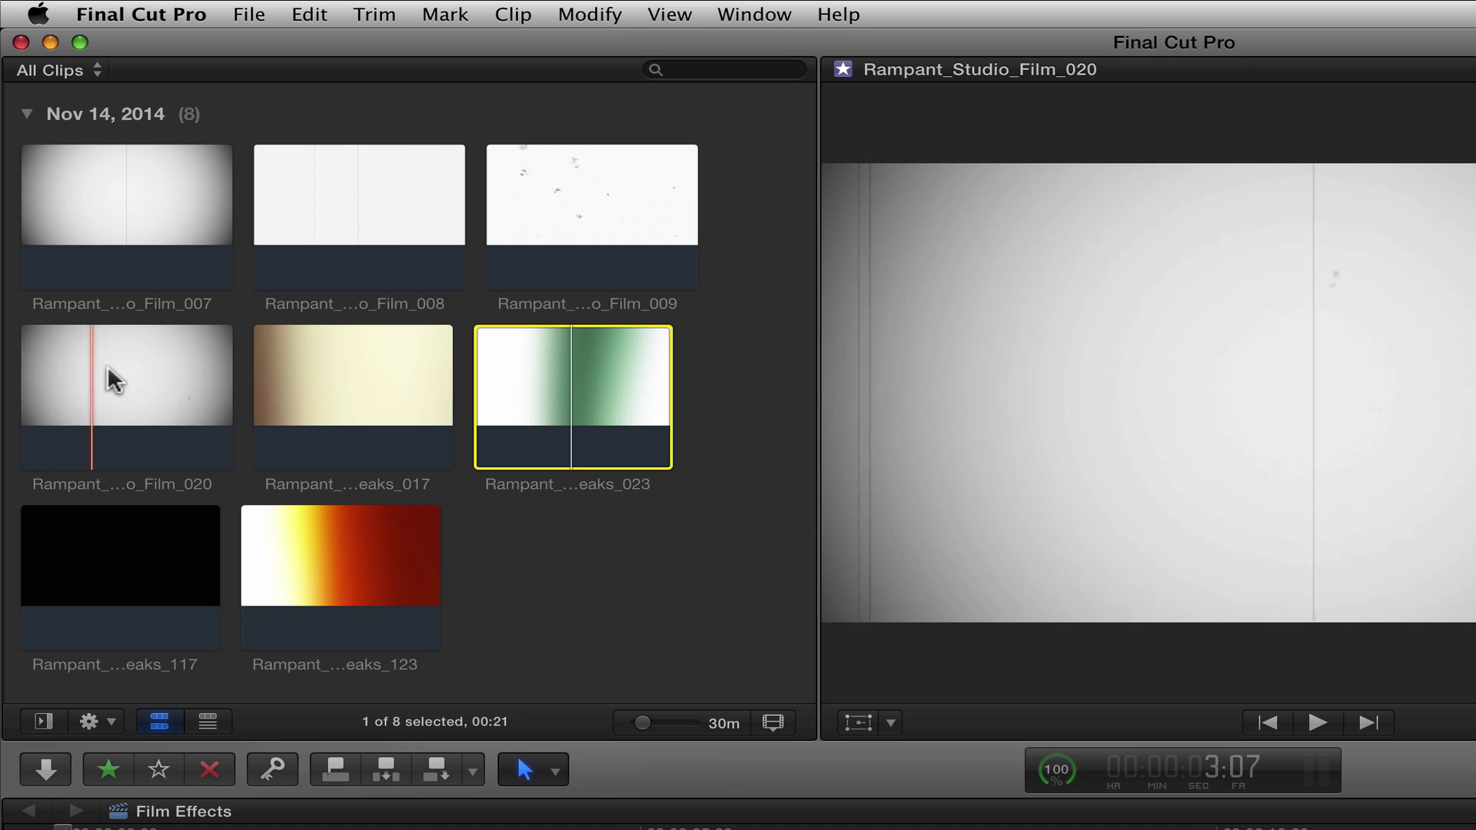
click(86, 363)
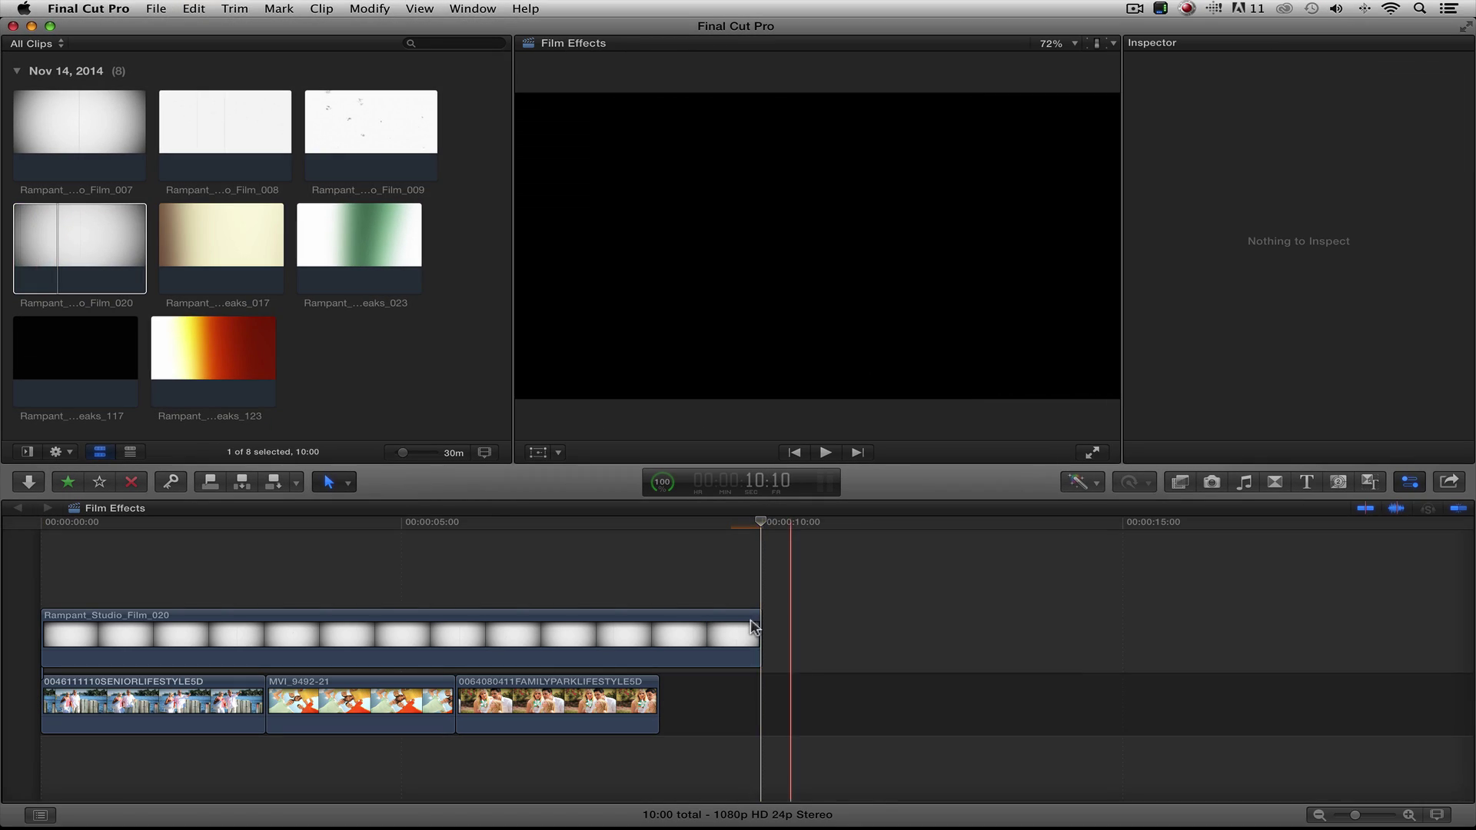
drag(757, 617, 657, 617)
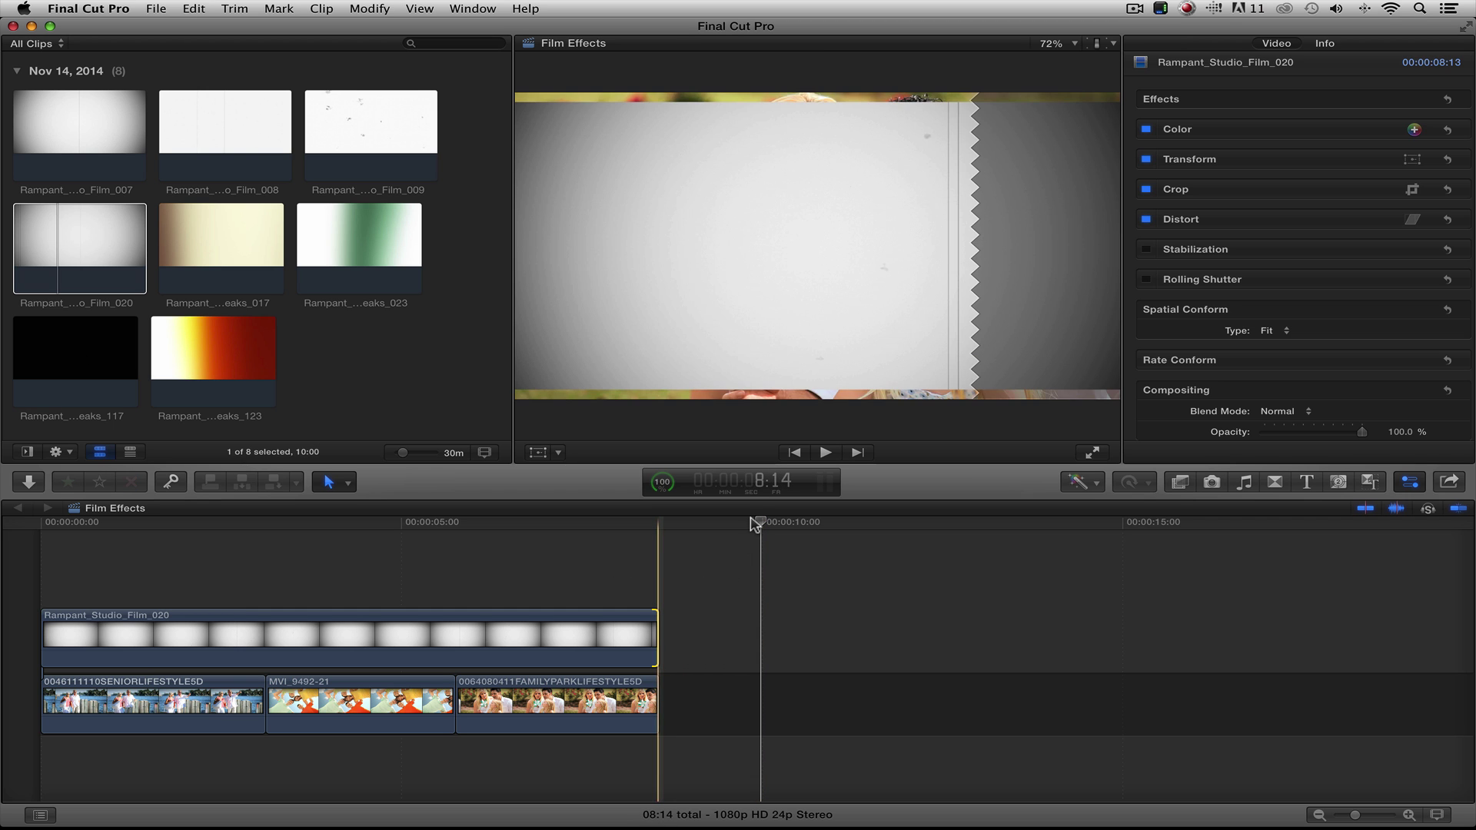
- Change the Film_020 overlay's Spatial Conform type from None to Fill
click(32, 541)
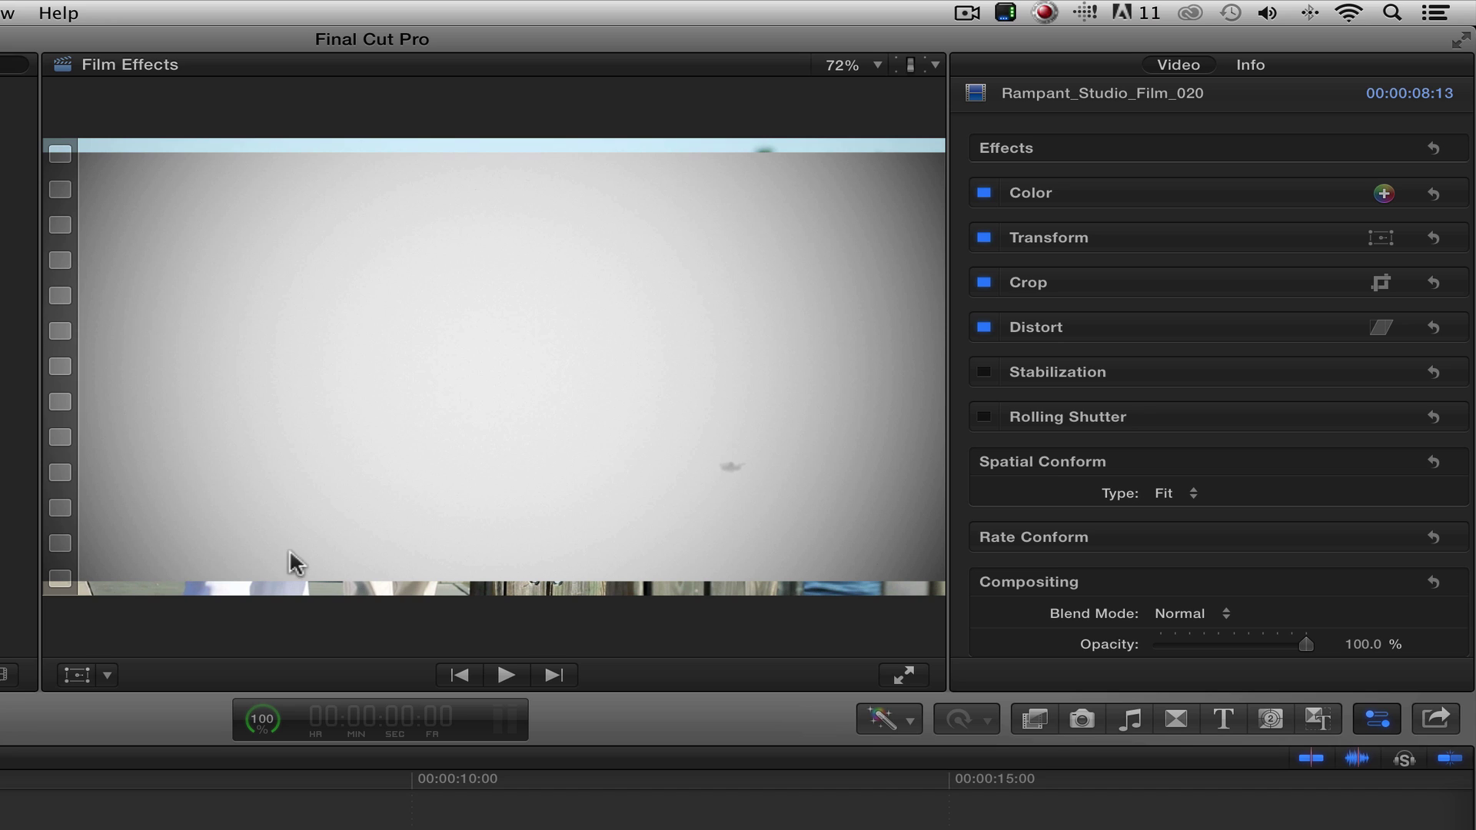
click(1195, 493)
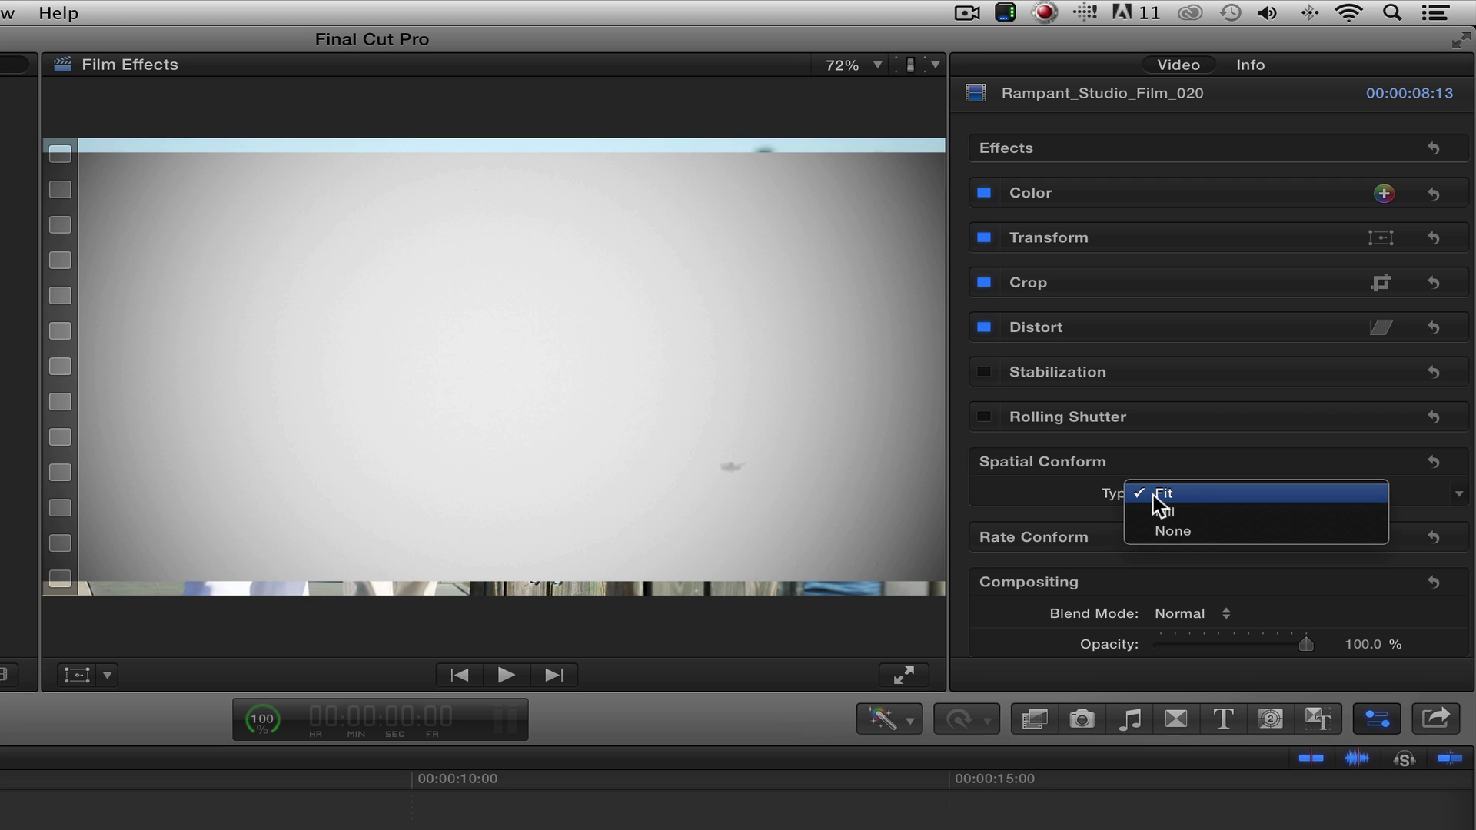
click(1174, 530)
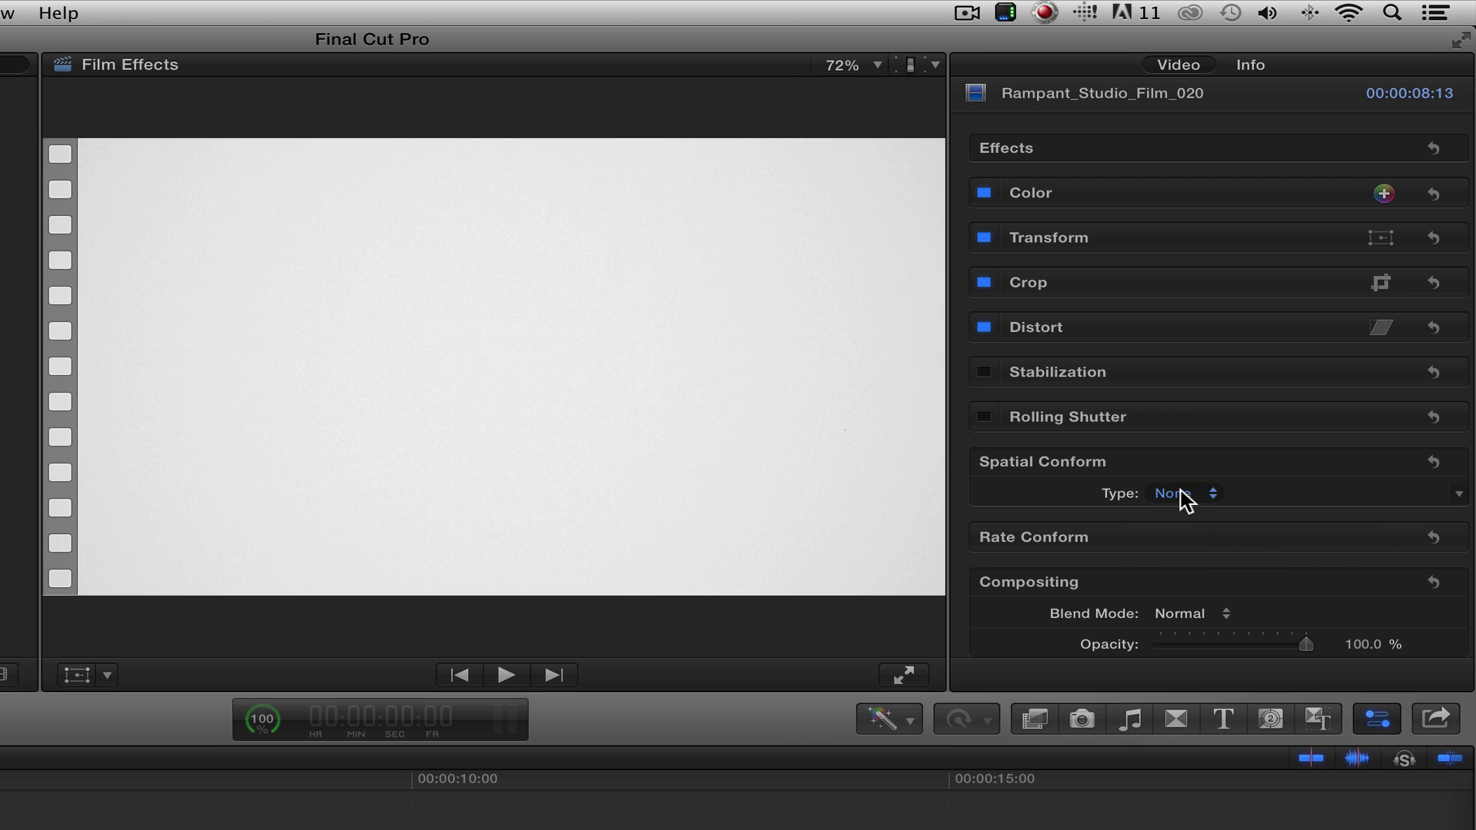
click(1183, 499)
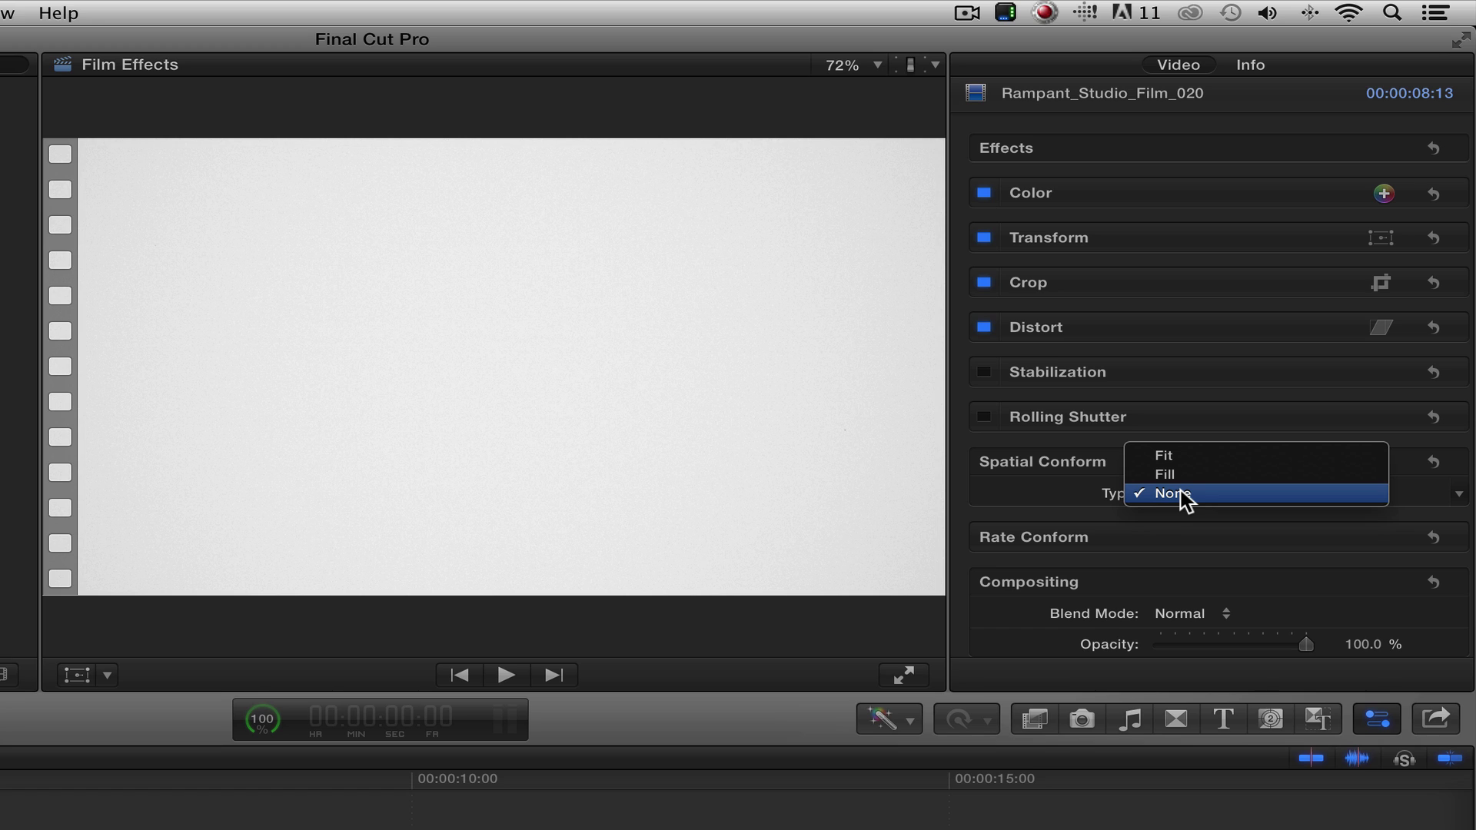
click(1173, 473)
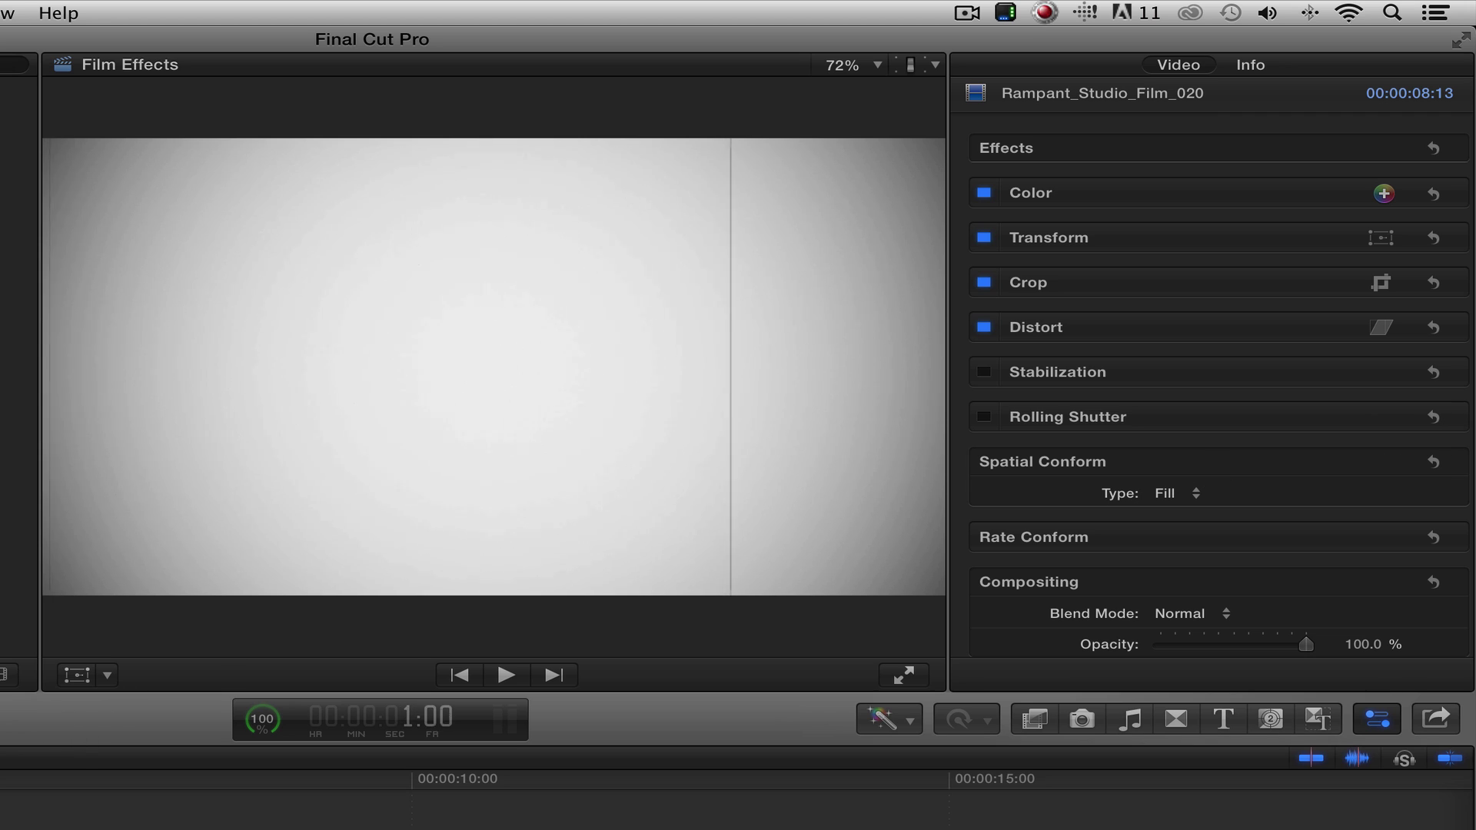
- Set the Film_020 overlay's blend mode to Multiply and play back the result
click(666, 818)
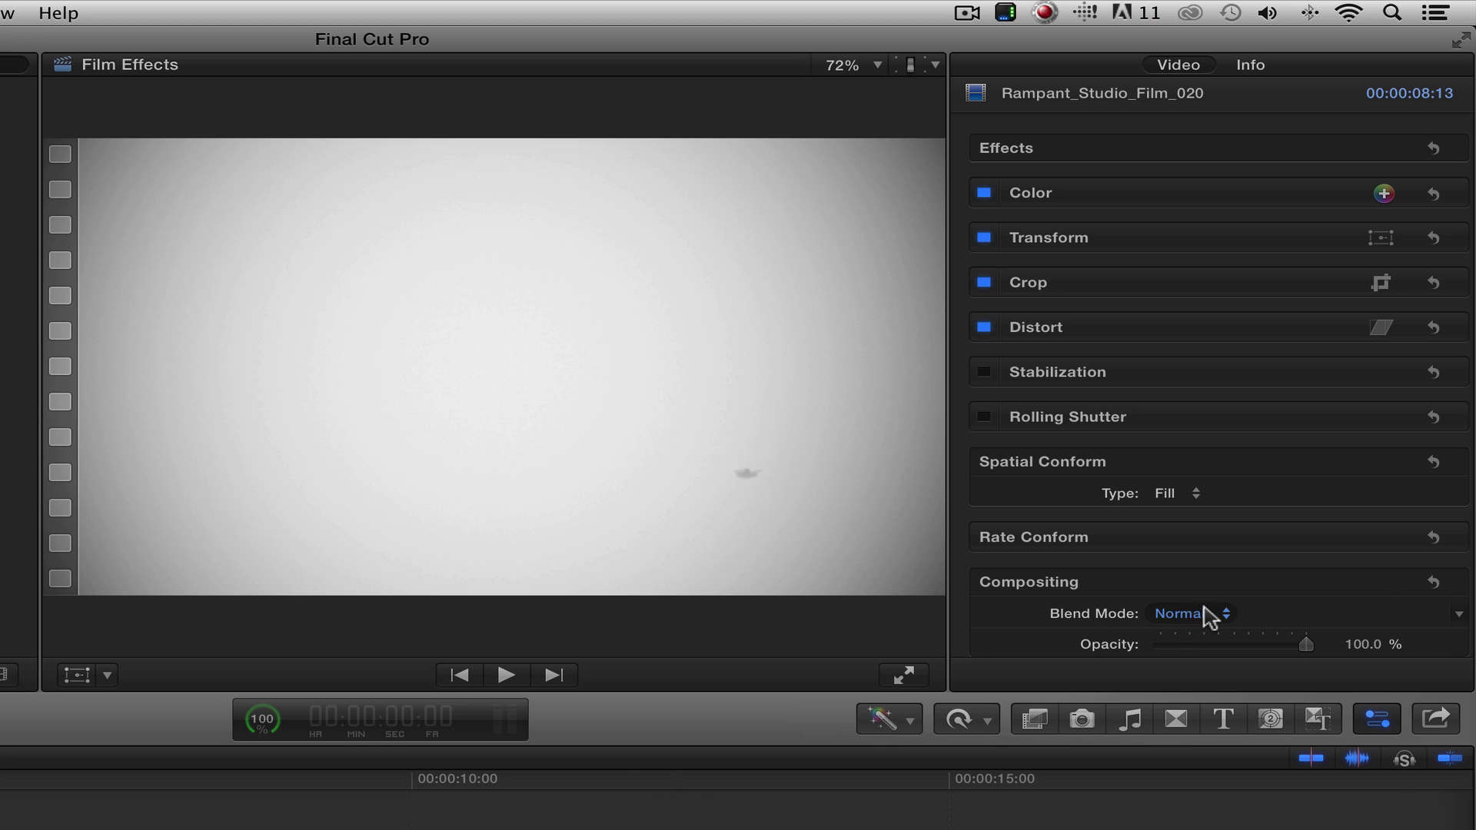
click(1206, 614)
click(1195, 685)
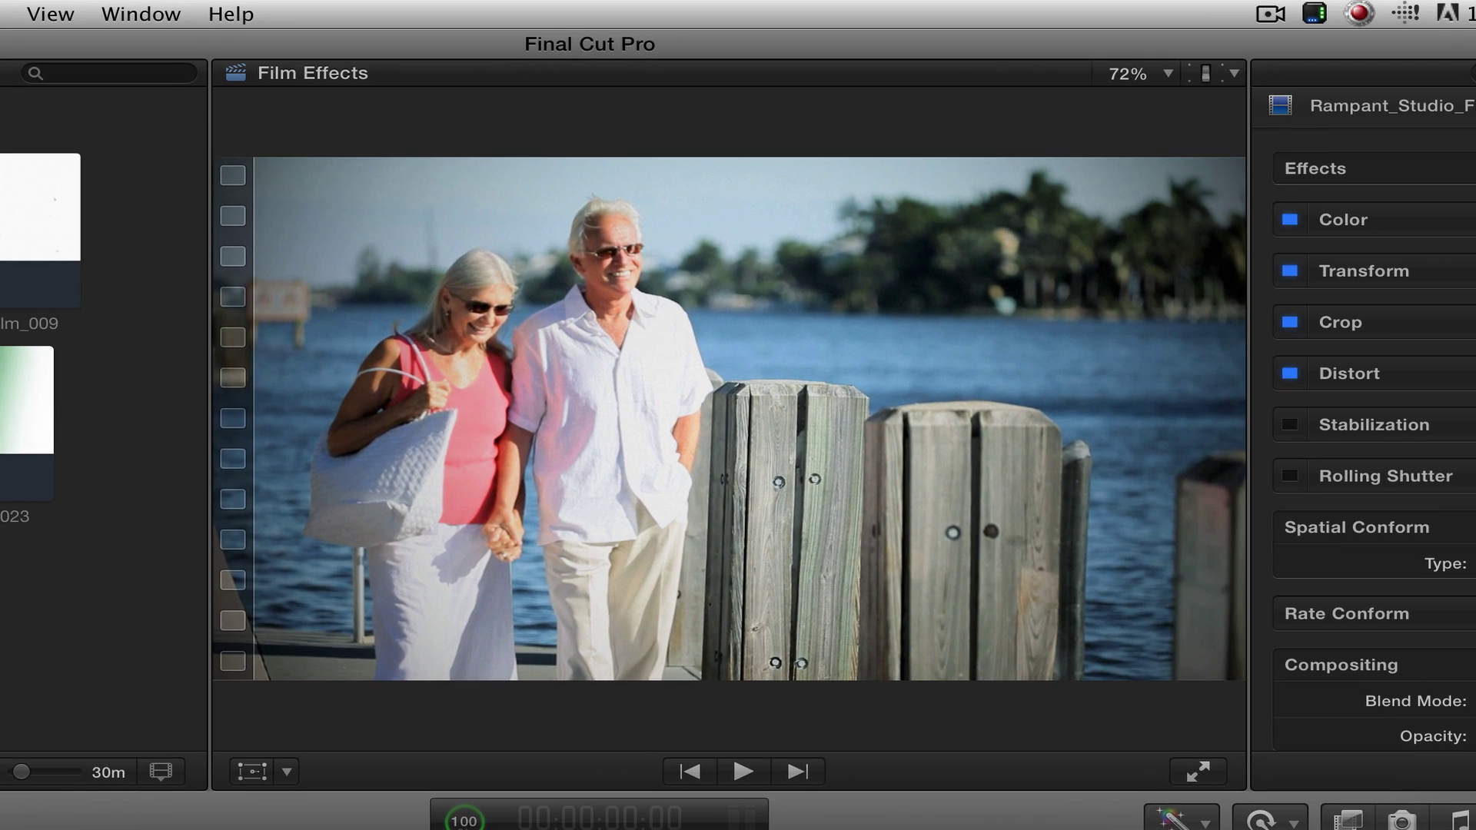
key(space)
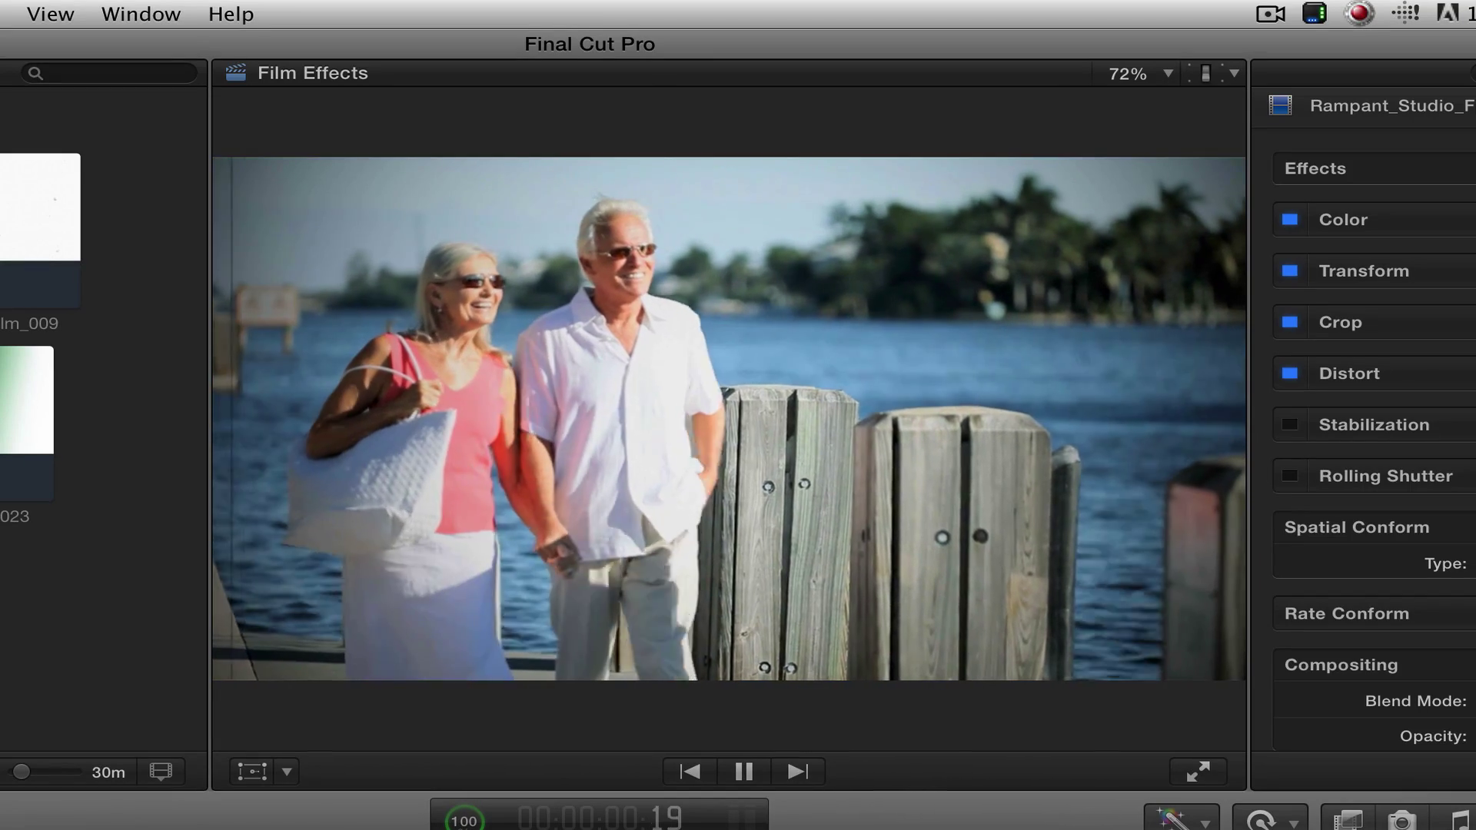
key(space)
- Connect Rampant_Studio_Film_Leaks_017 above the overlay at the timeline start, trimmed to about 01:12
key(Home)
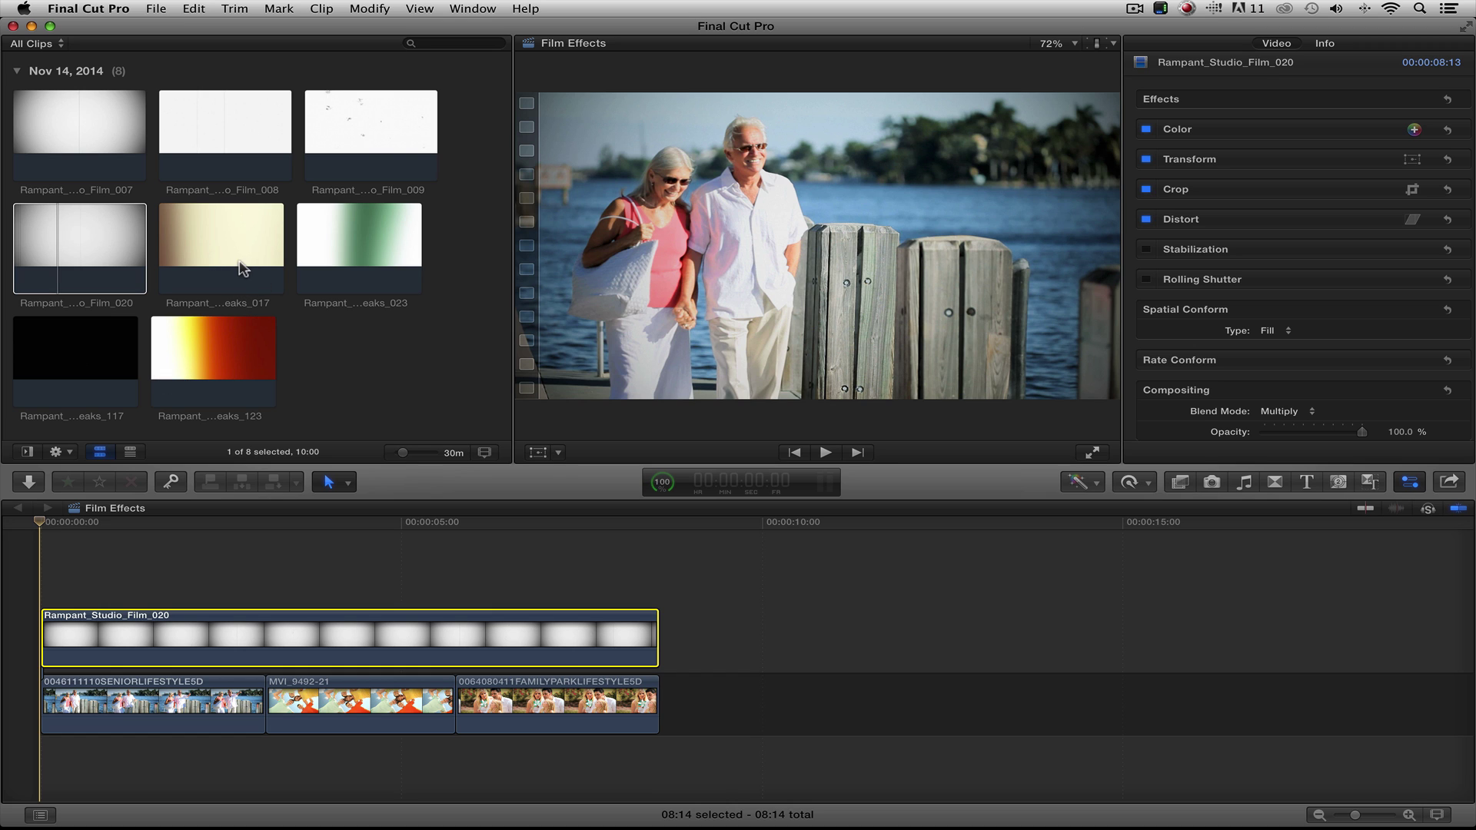
click(220, 238)
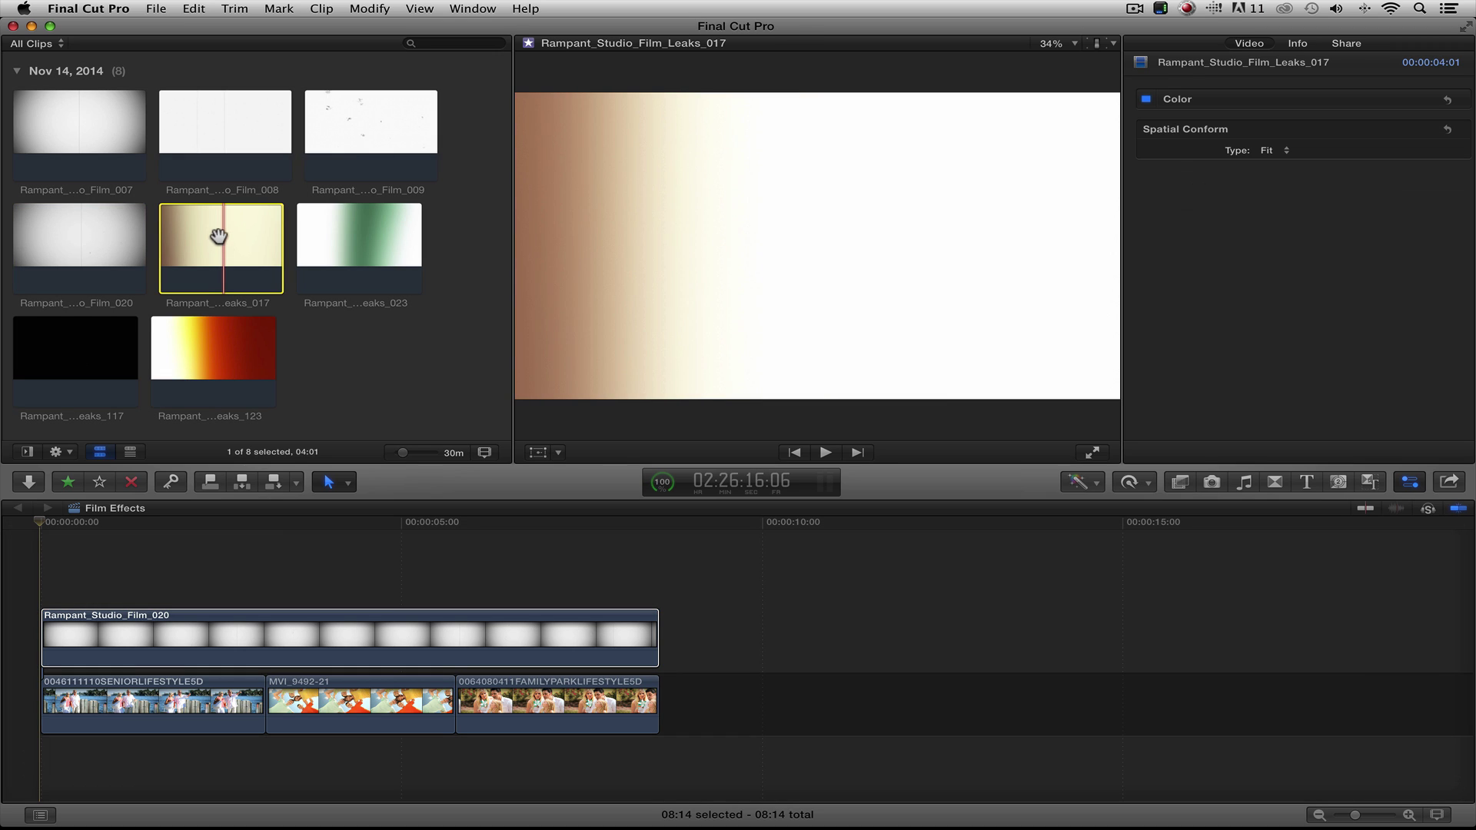
drag(206, 235, 46, 584)
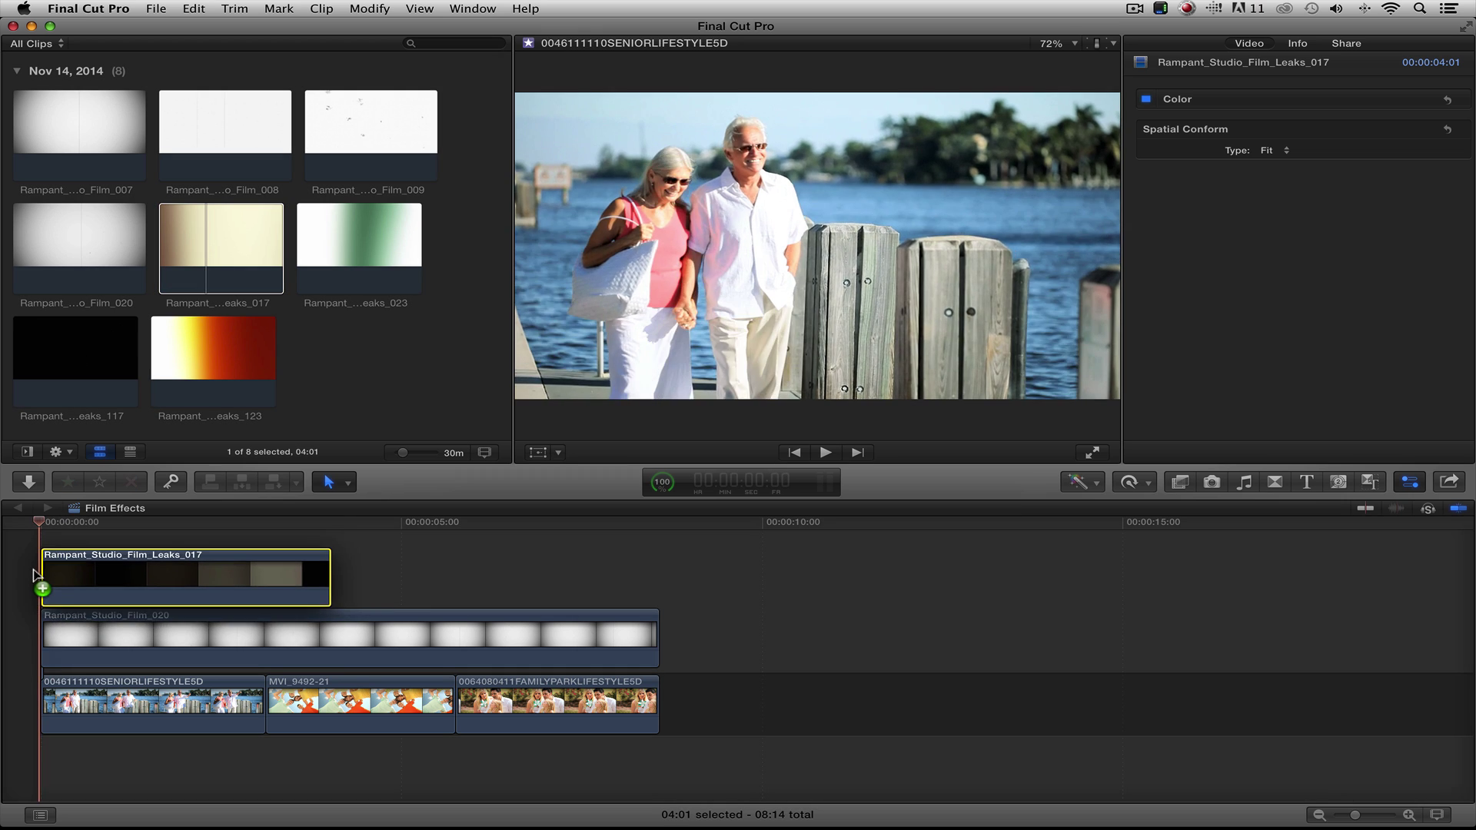
drag(331, 571, 156, 563)
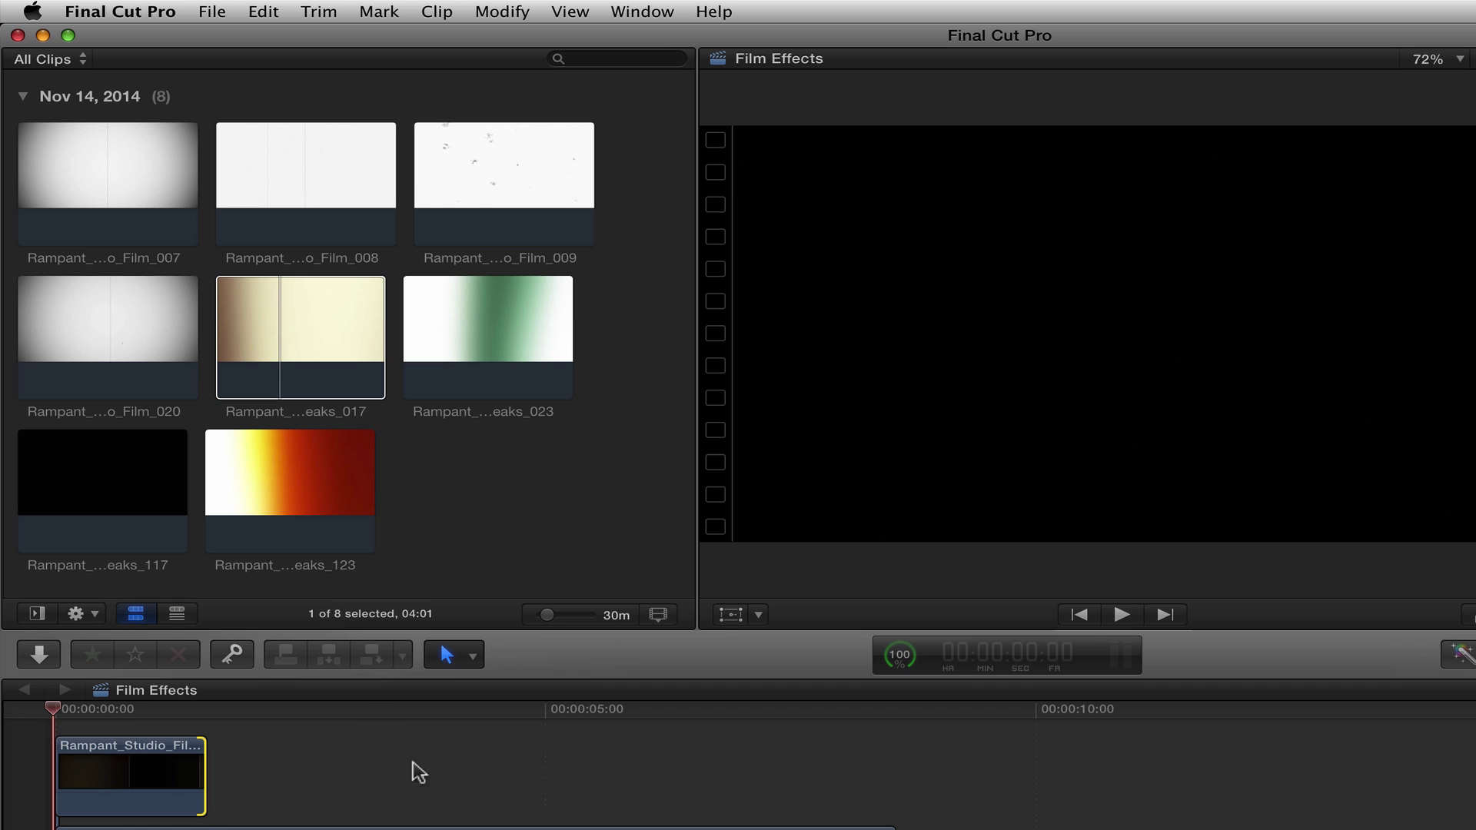
- Place the Leaks_123 light leak above the cut between the first two clips
drag(372, 709, 359, 709)
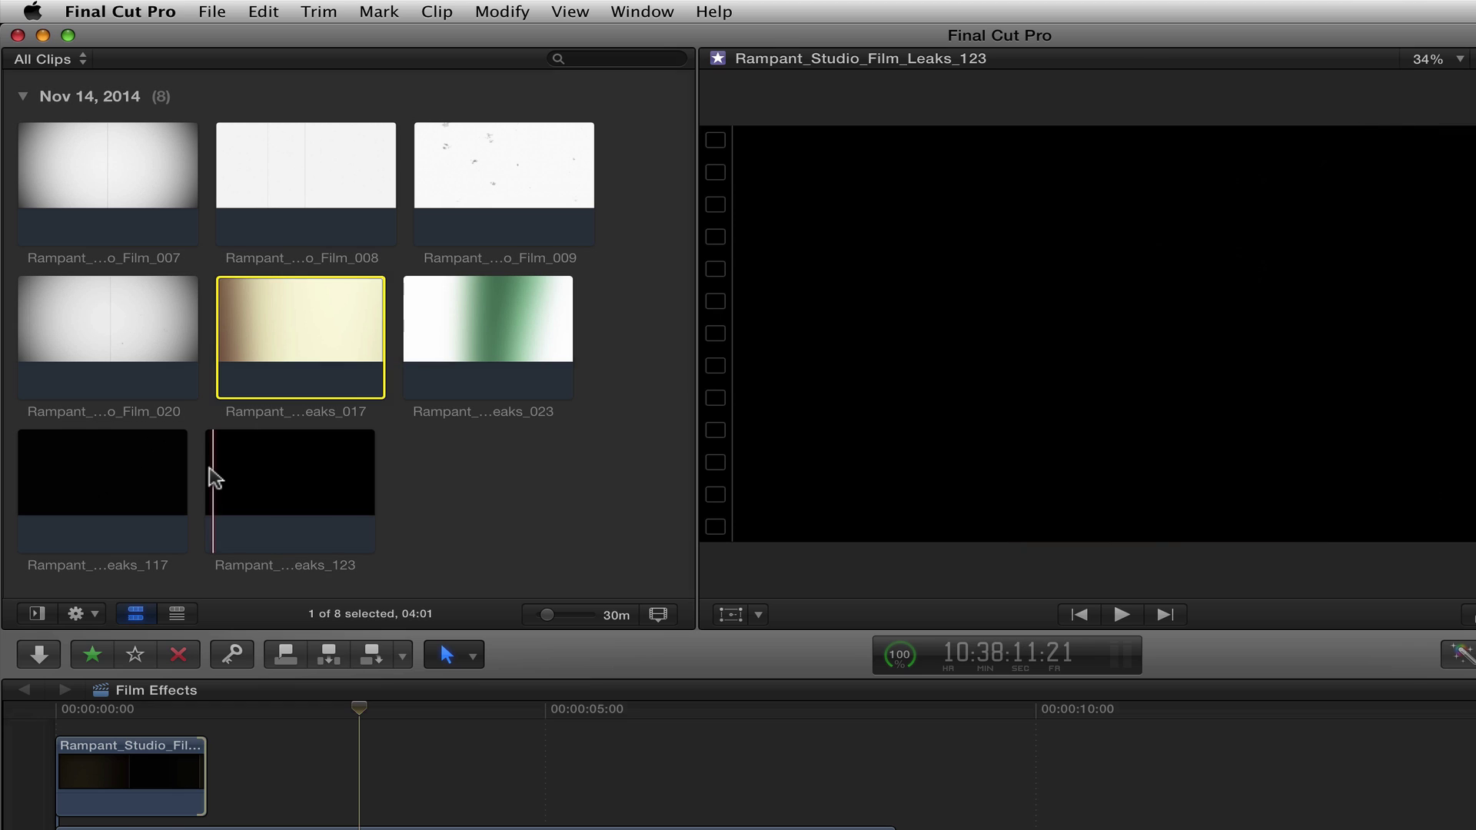
click(208, 477)
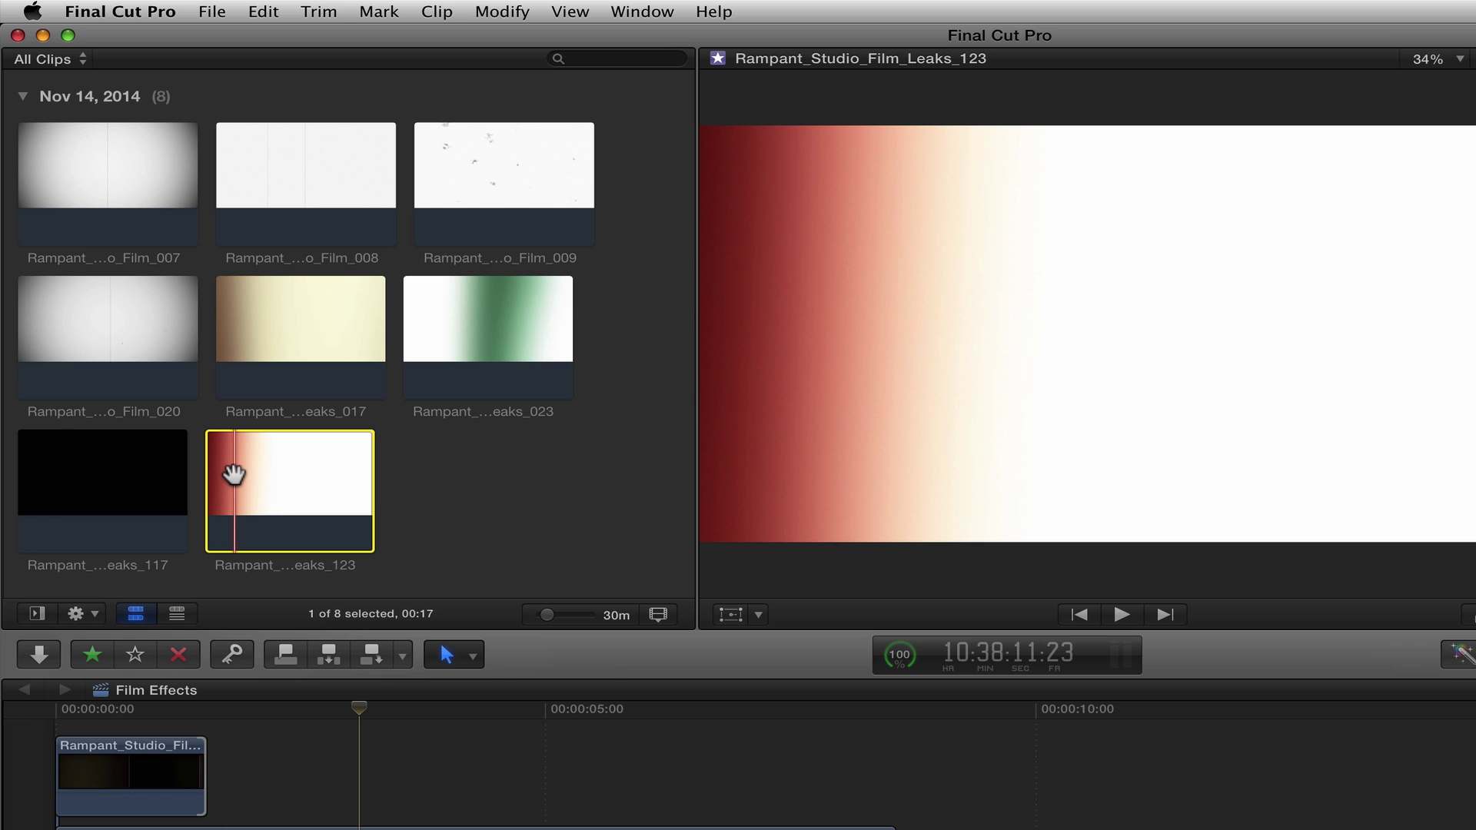
key(m)
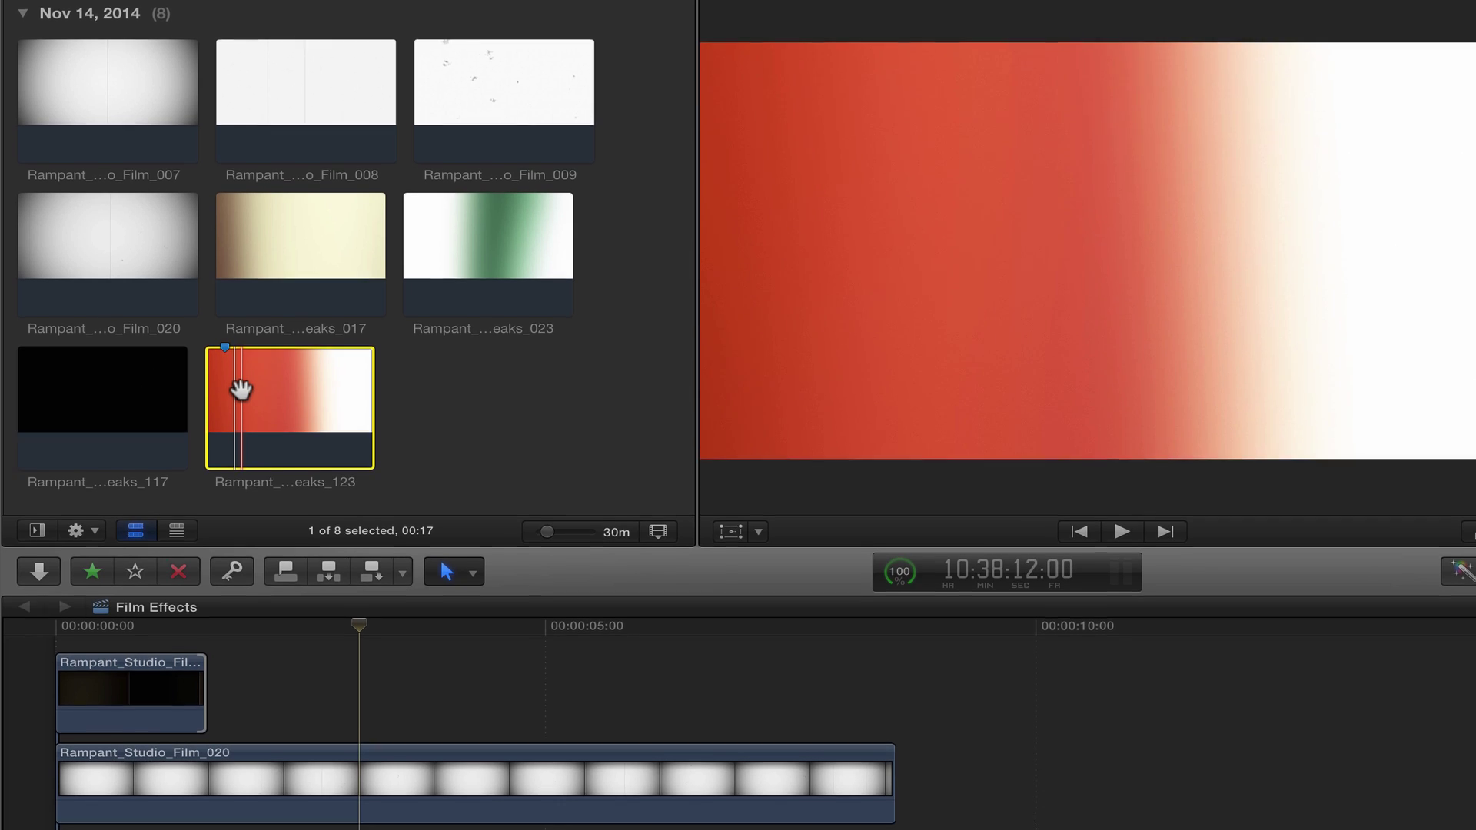
drag(239, 470, 333, 773)
drag(333, 551, 349, 550)
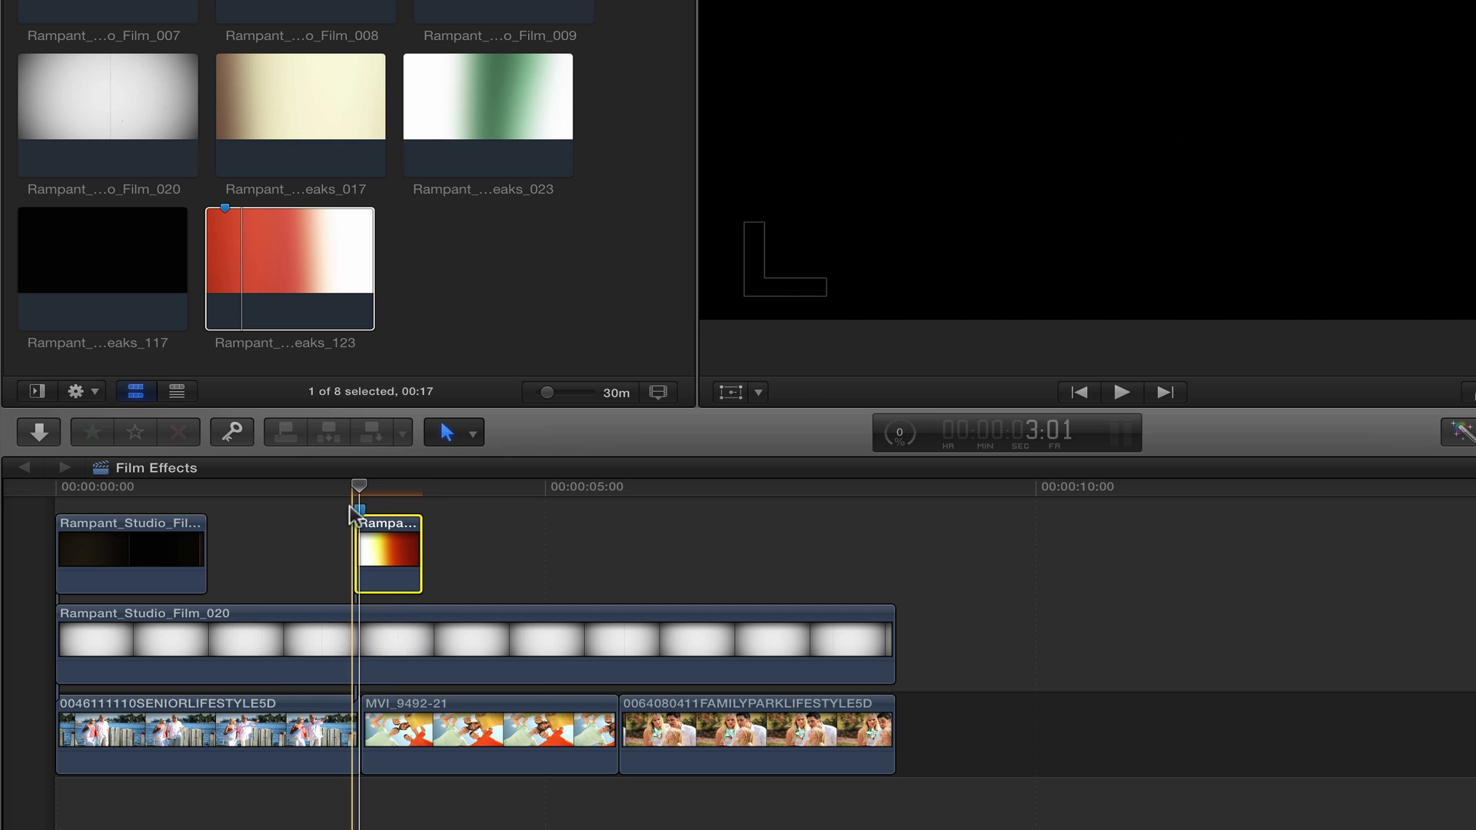
- Place the Leaks_023 light leak above the cut between the second and third clips
click(519, 489)
key(super+1)
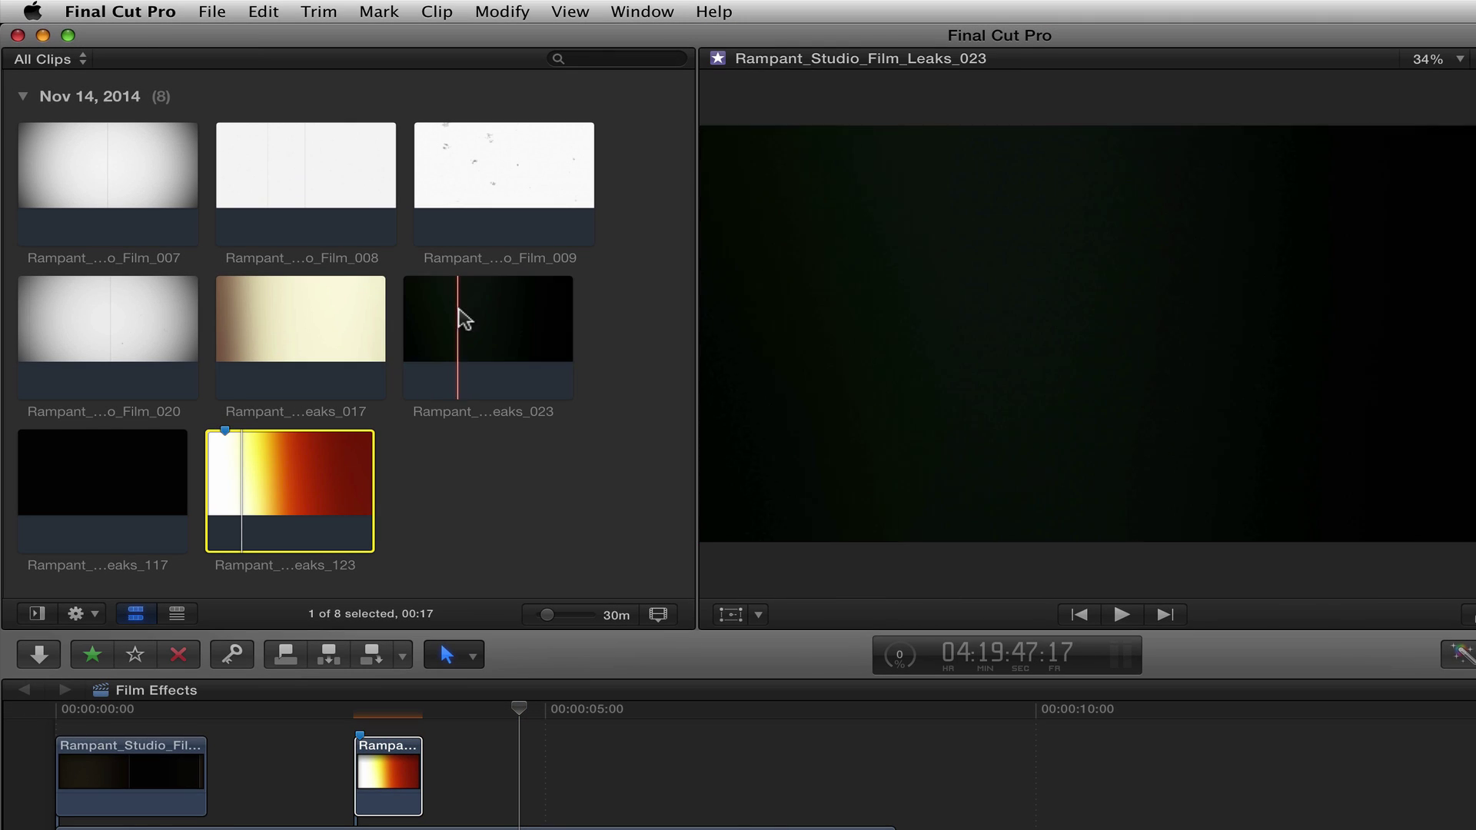
click(482, 308)
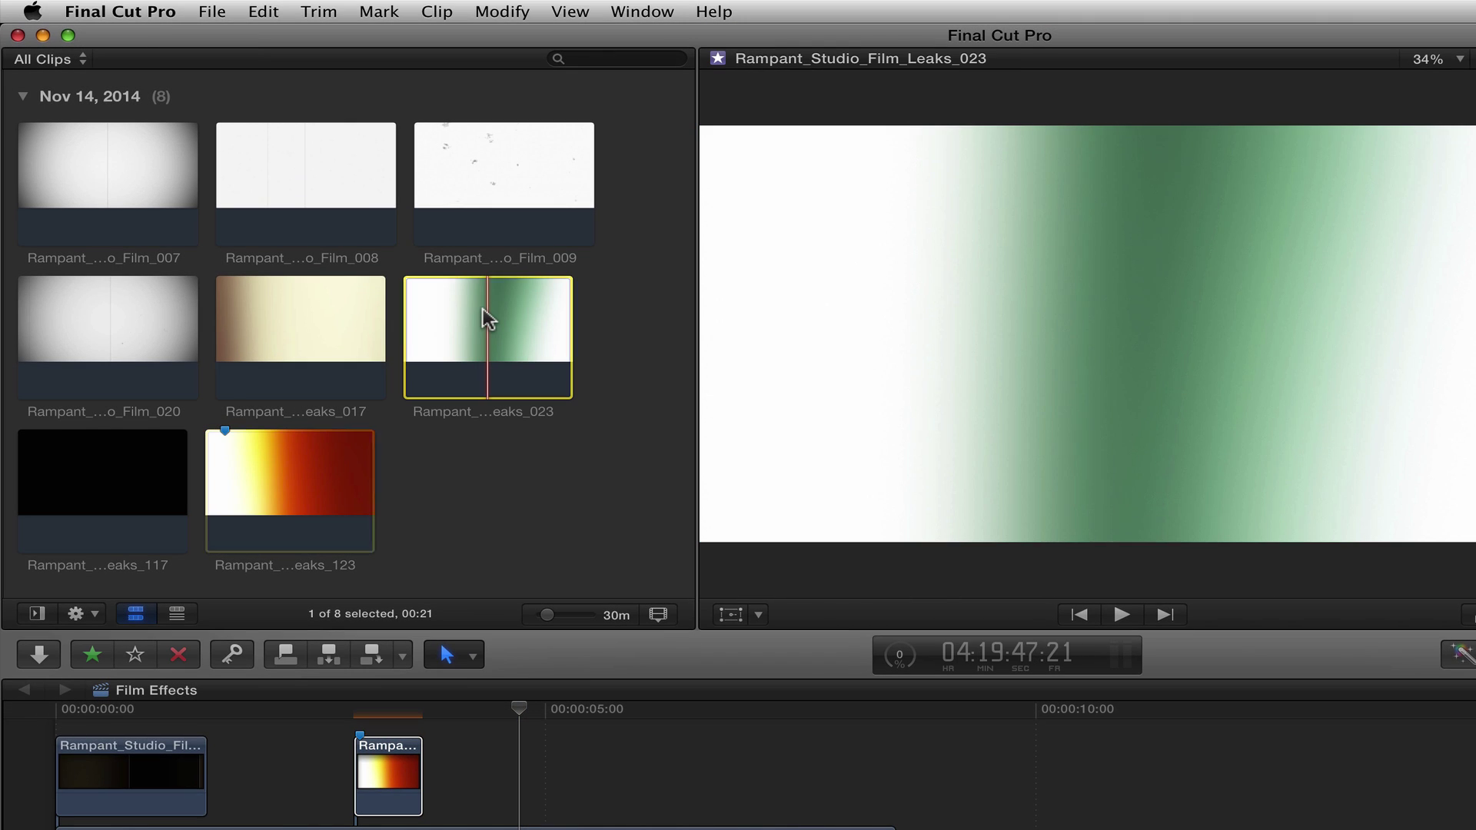
drag(482, 308, 621, 784)
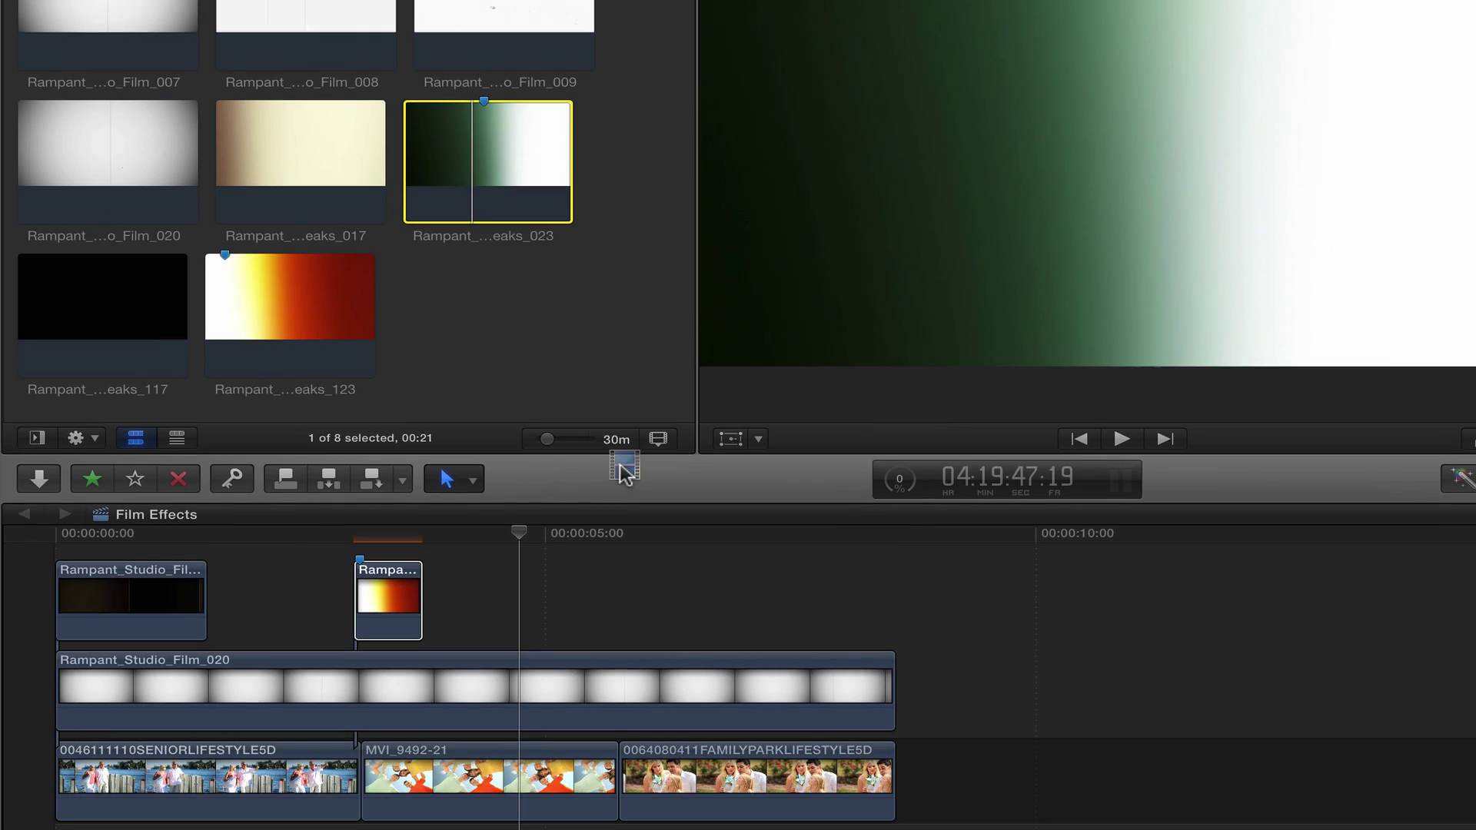
mouse_move(615, 550)
mouse_down()
mouse_move(580, 550)
mouse_move(598, 558)
mouse_up()
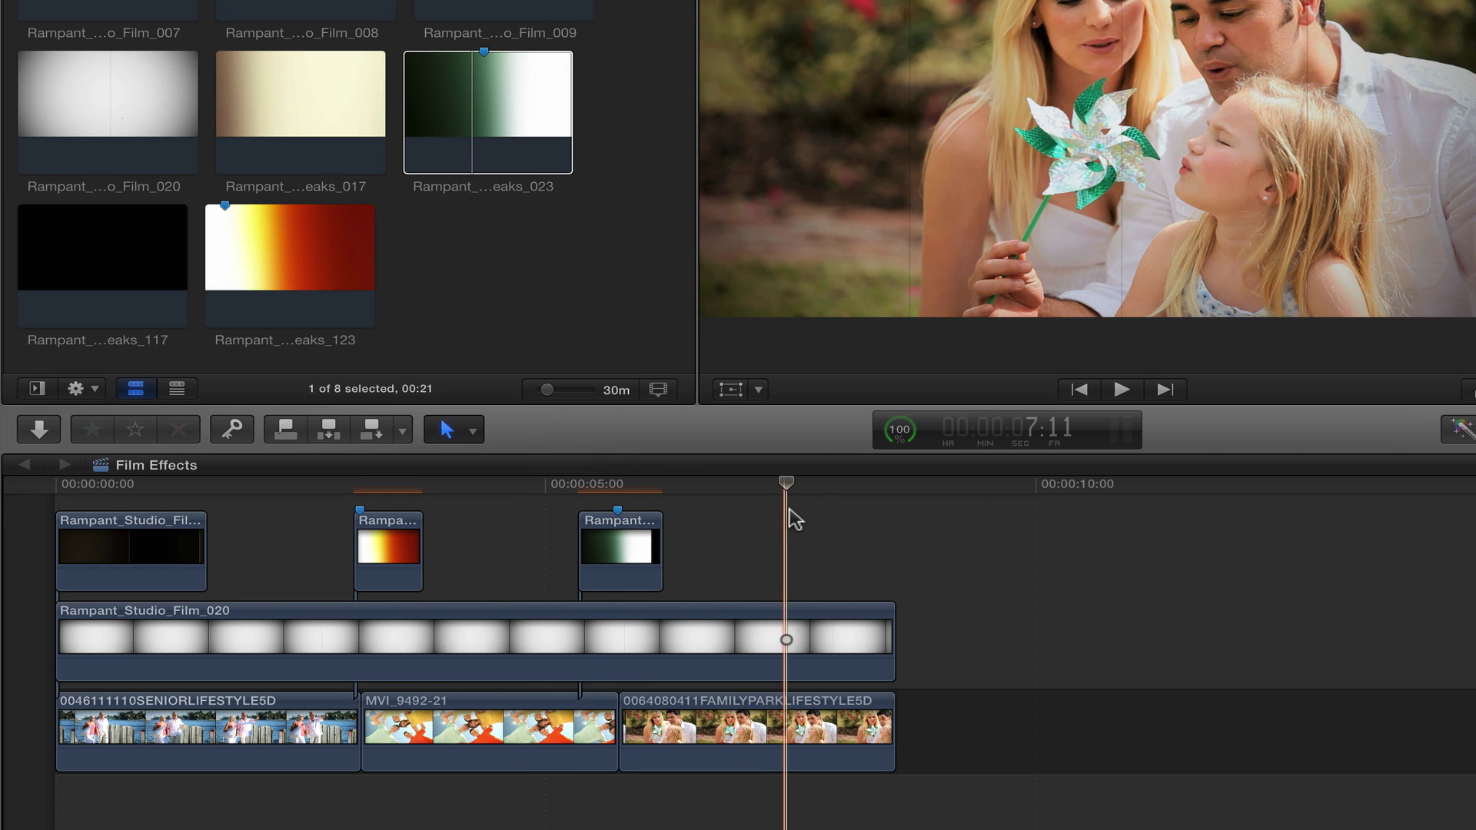
- Set the blend mode of Leaks_017, Leaks_123 and Leaks_023 to Screen
drag(795, 516, 115, 577)
key(cmd+4)
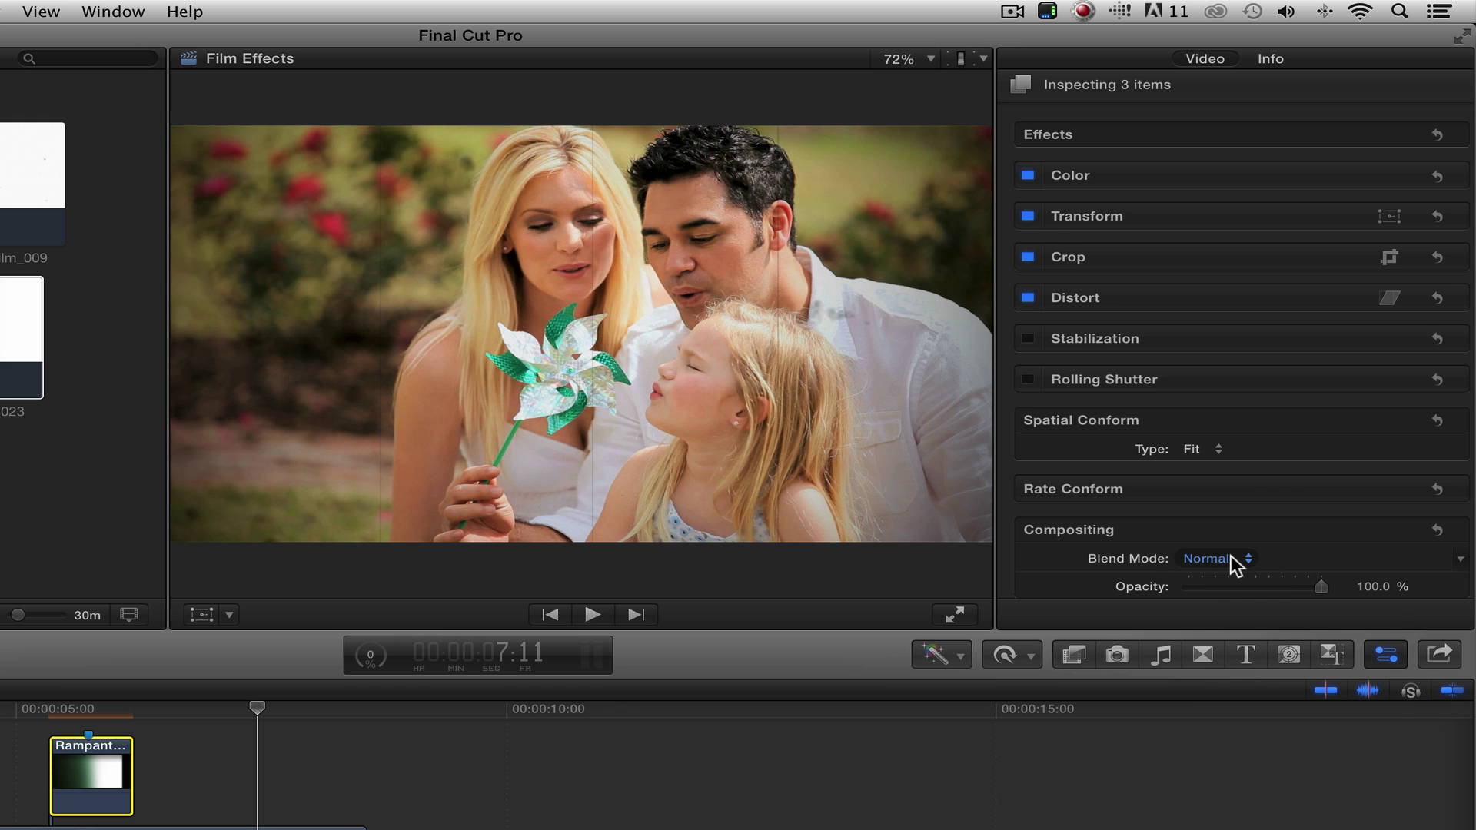
click(1232, 560)
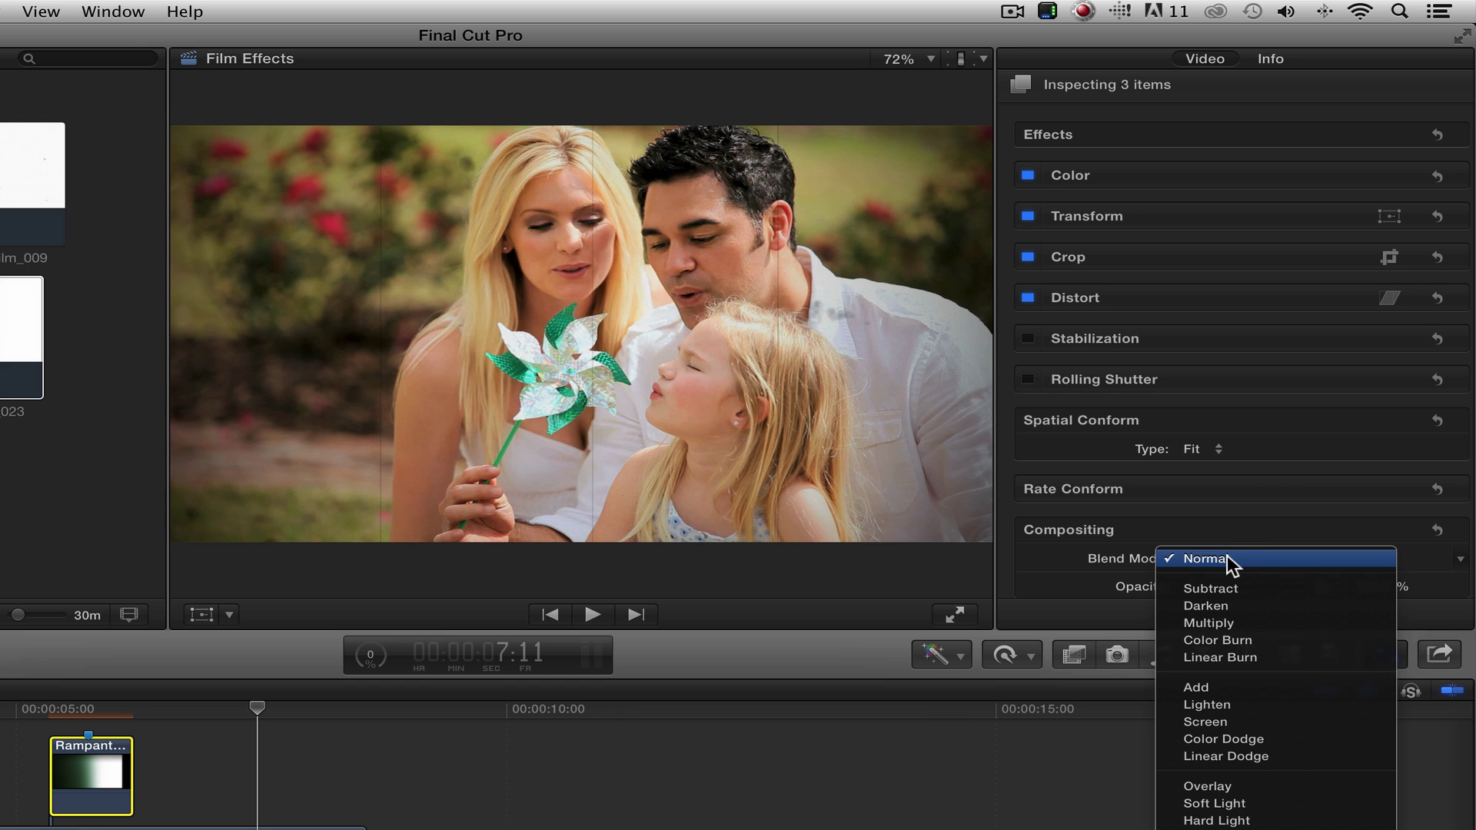
click(1223, 722)
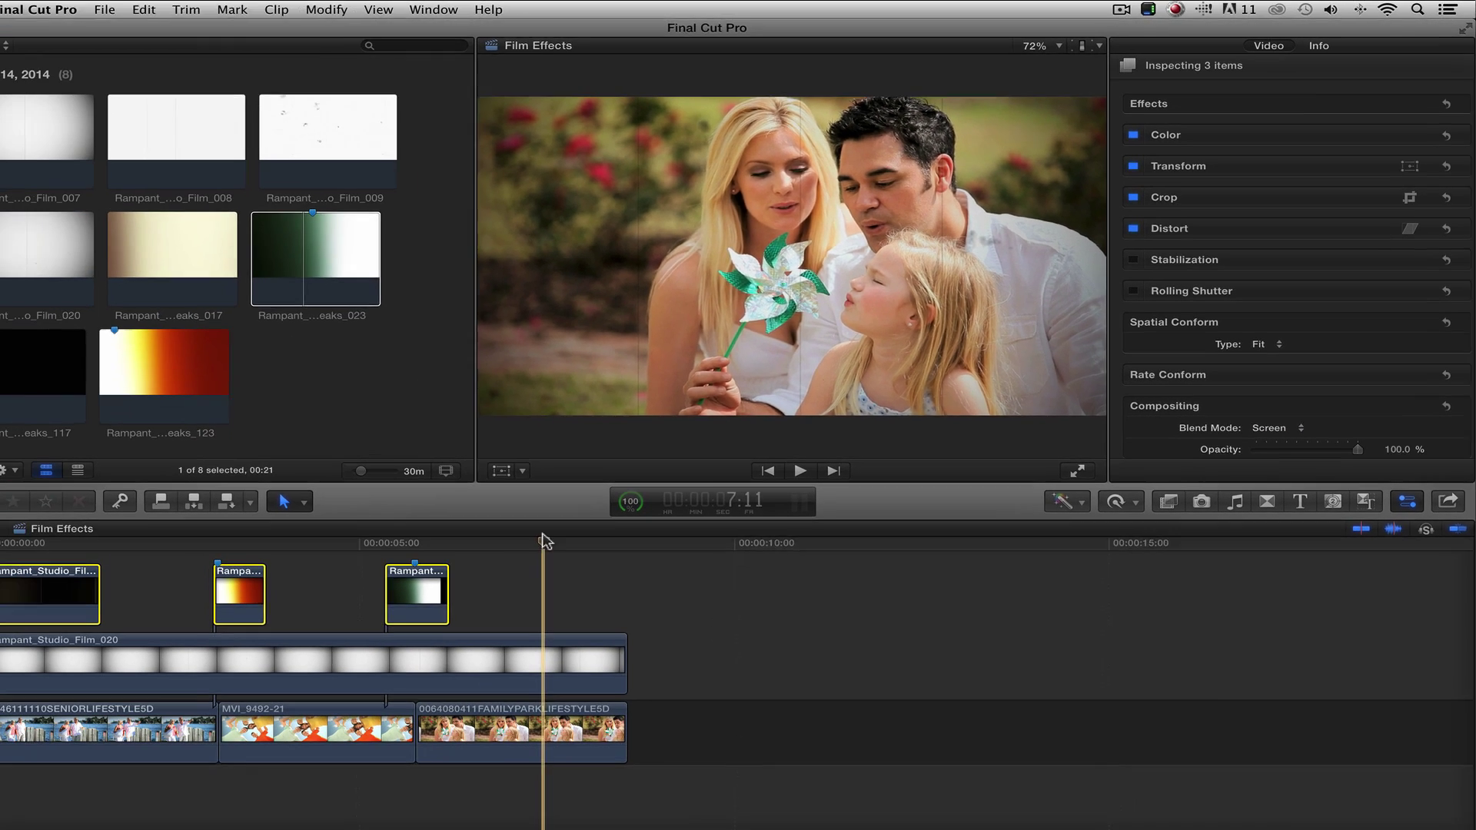
drag(578, 522, 30, 519)
key(space)
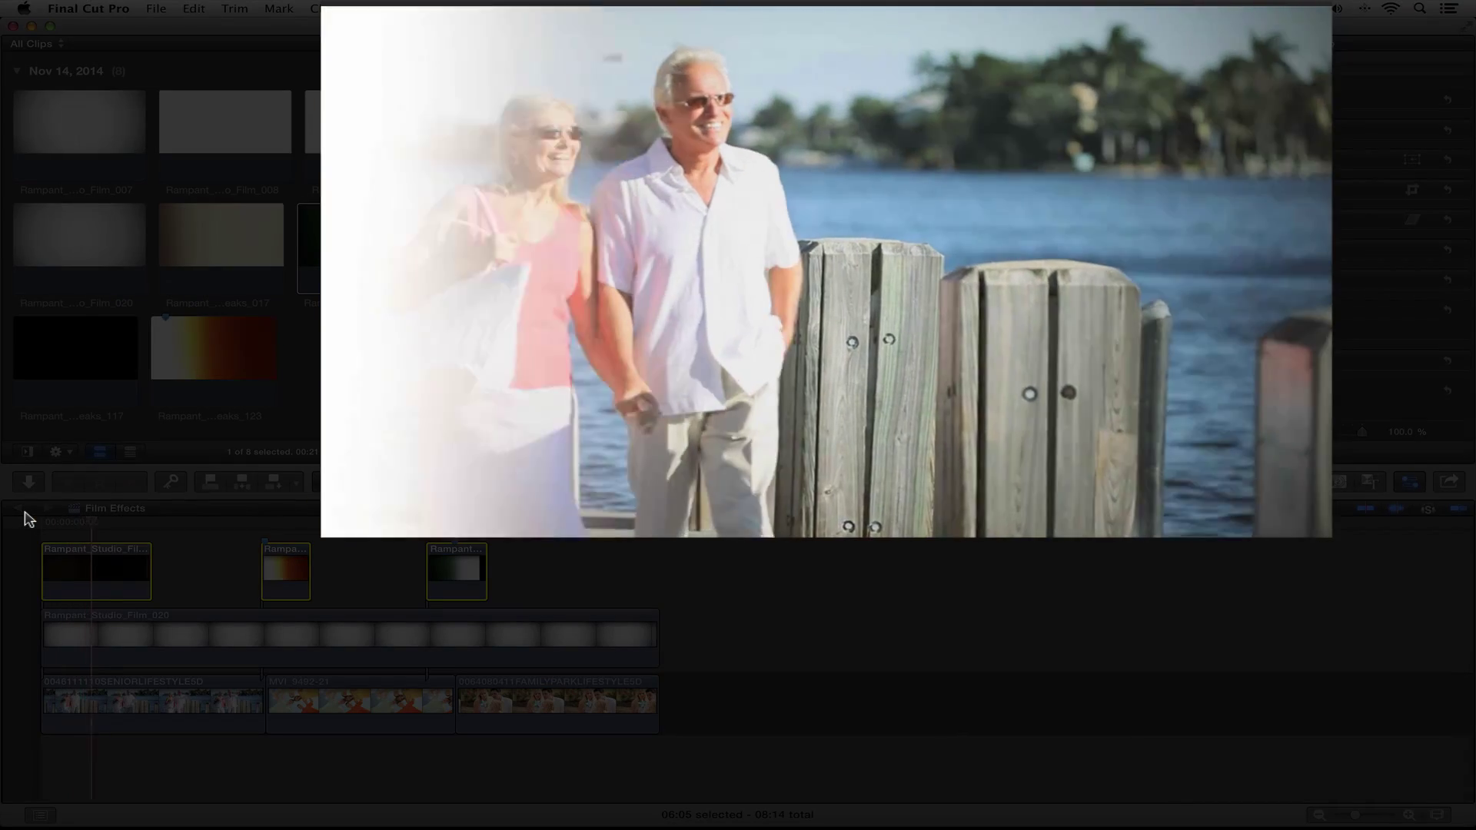